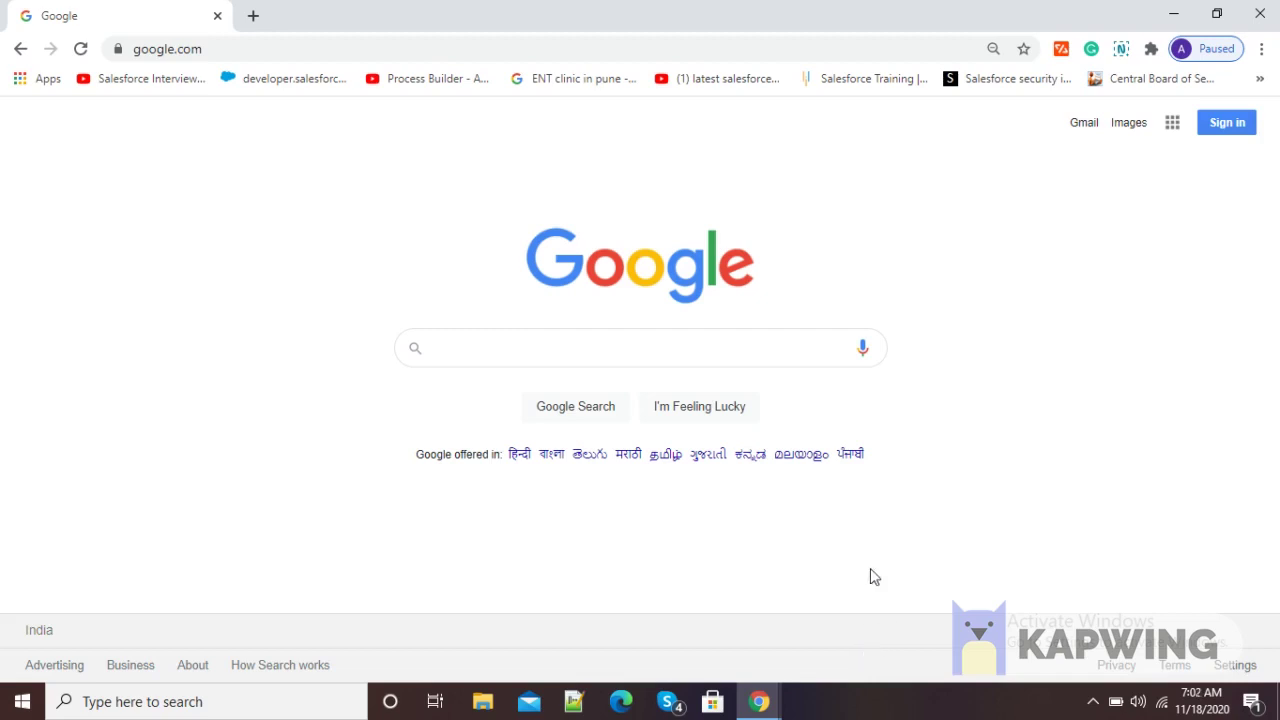
# - Search Google for 'chrome web store' using the autocomplete suggestion
pyautogui.click(681, 345)
pyautogui.write('w')
pyautogui.press('BackSpace')
pyautogui.write('chrome web')
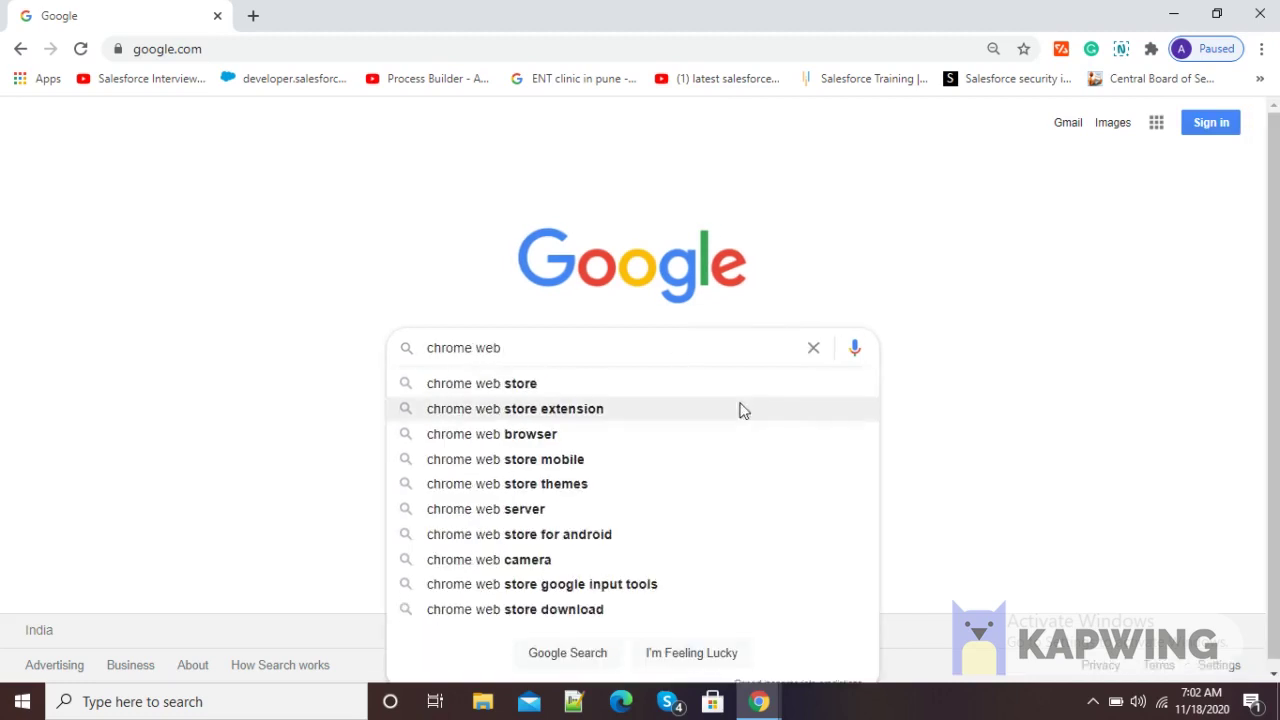
pyautogui.click(622, 385)
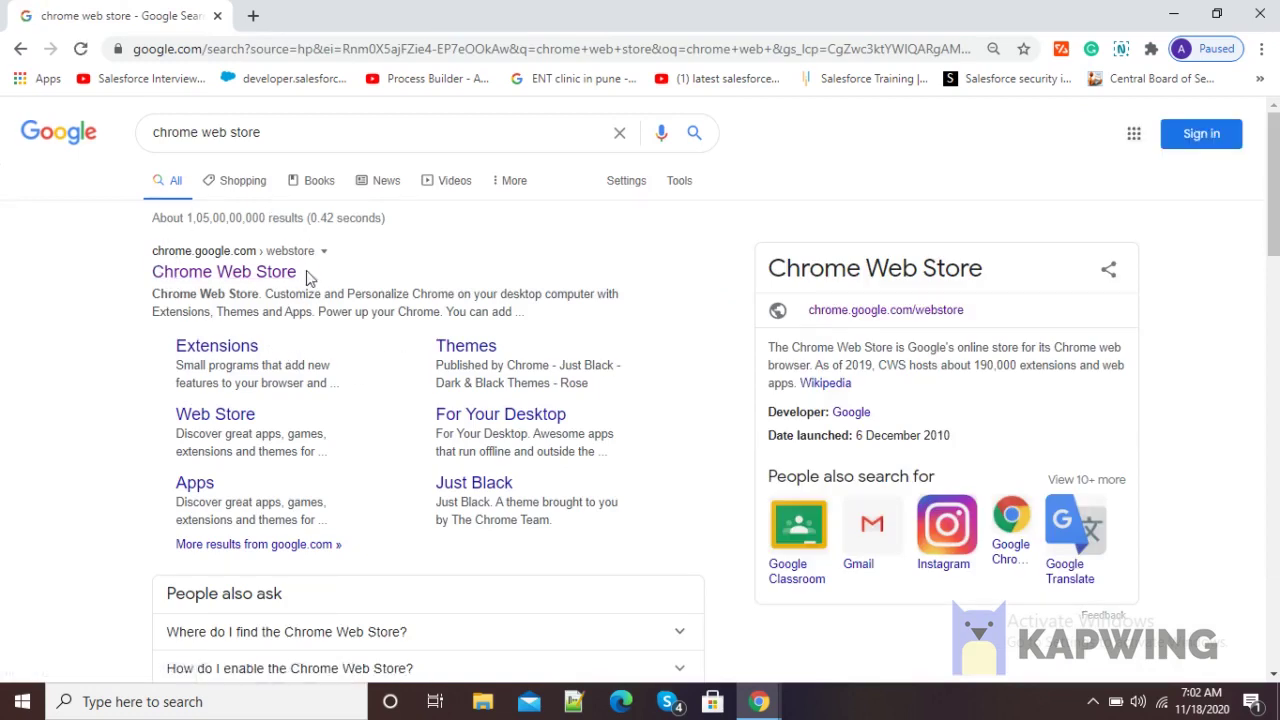
# - Open the Chrome Web Store link from the search results
pyautogui.click(219, 277)
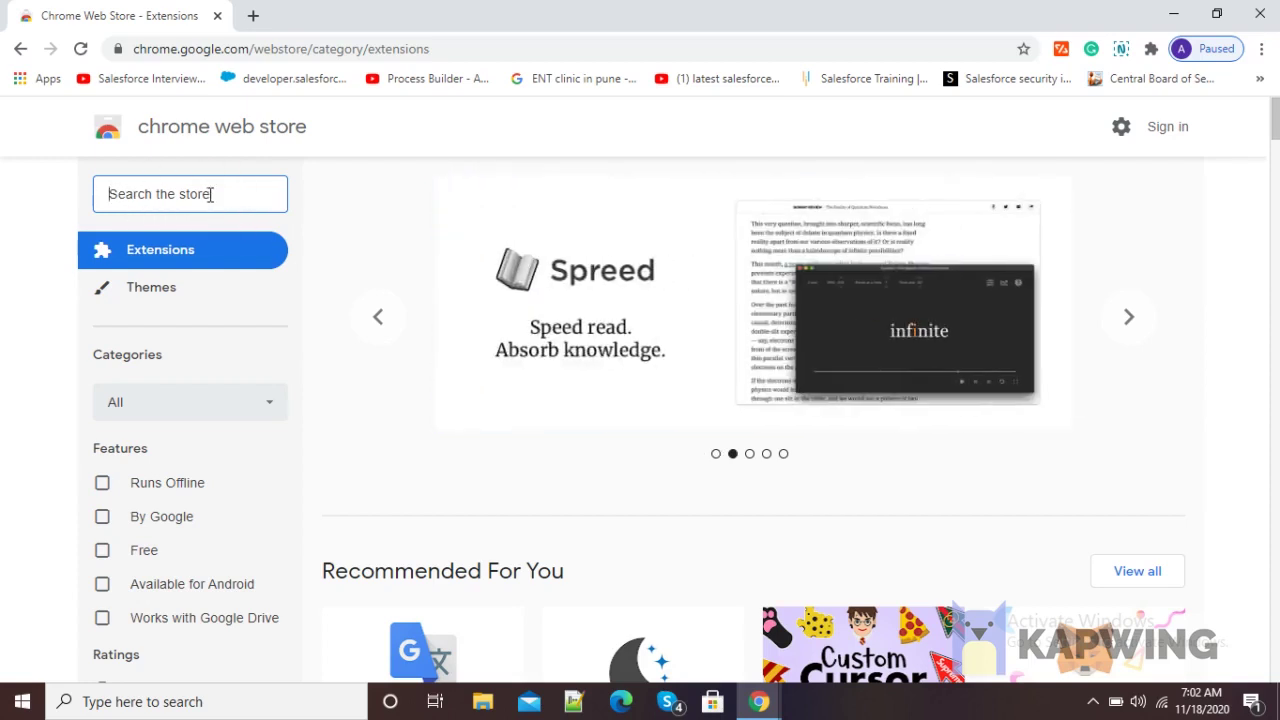
# - Search the store for 'snippet' and open the Snippet - Web & PDF highlighter / Kindle Sync page
pyautogui.write('Snippe')
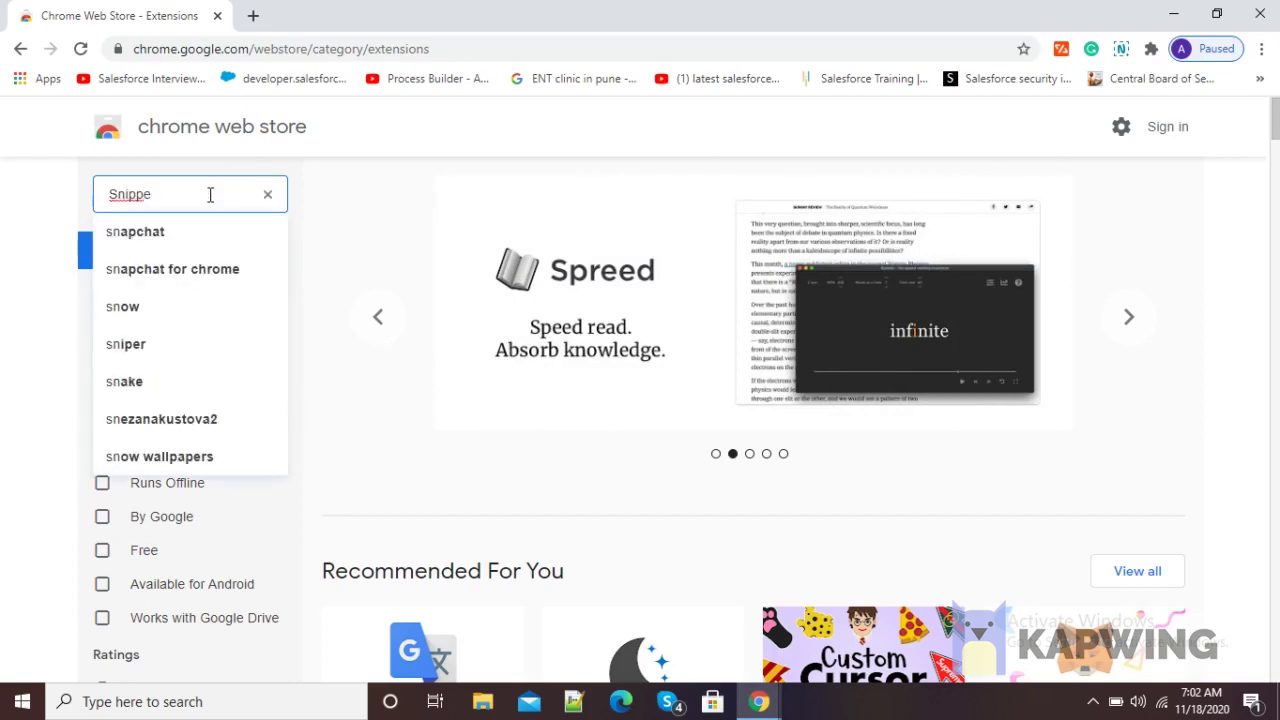
pyautogui.write('t')
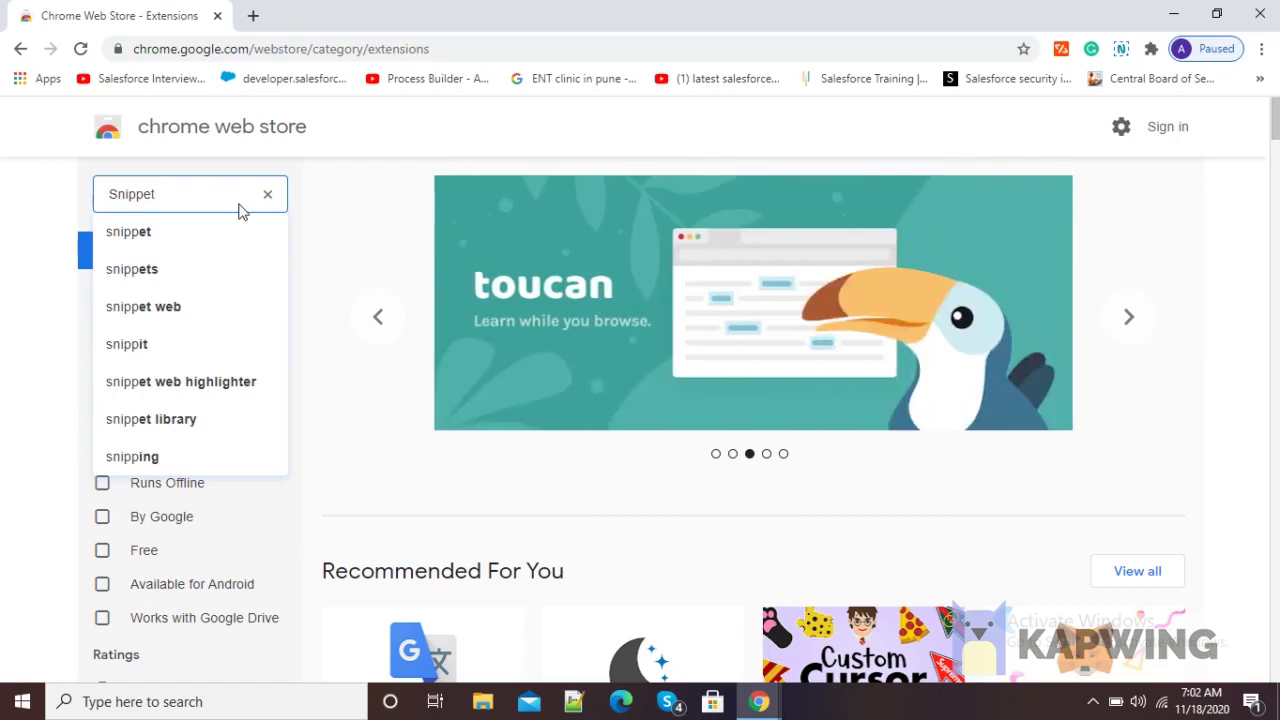
pyautogui.click(152, 237)
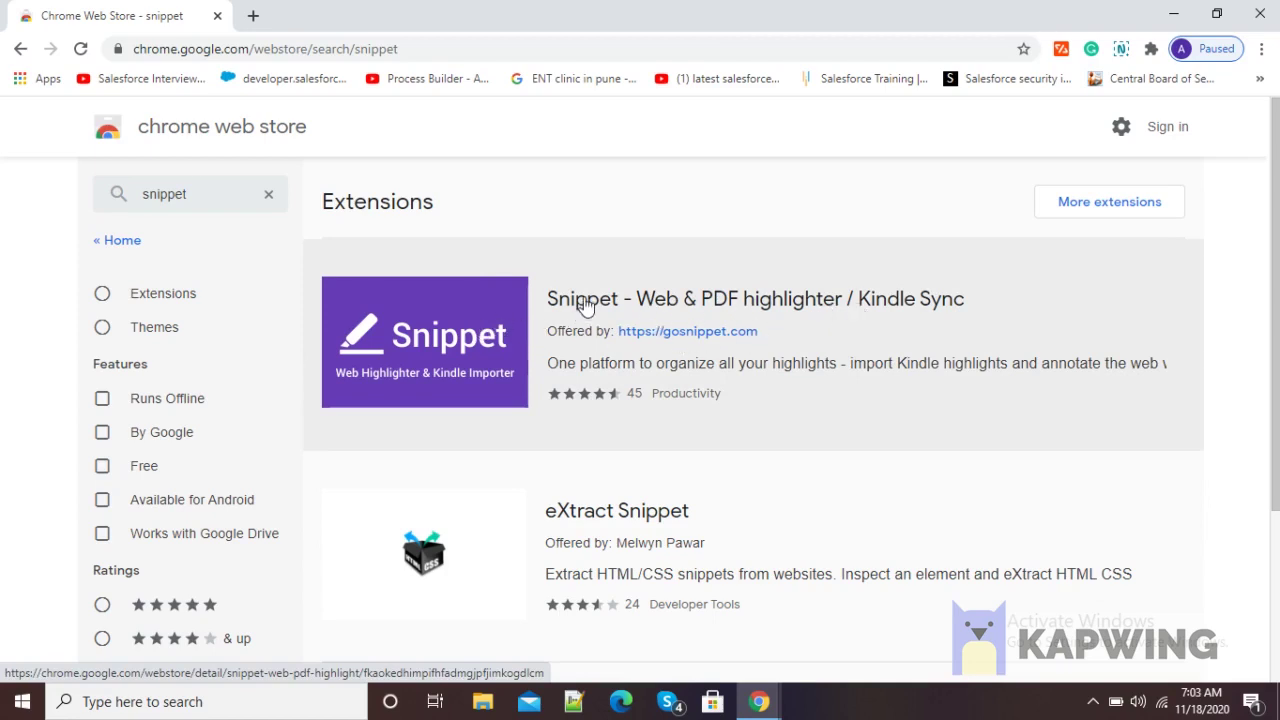
pyautogui.click(460, 303)
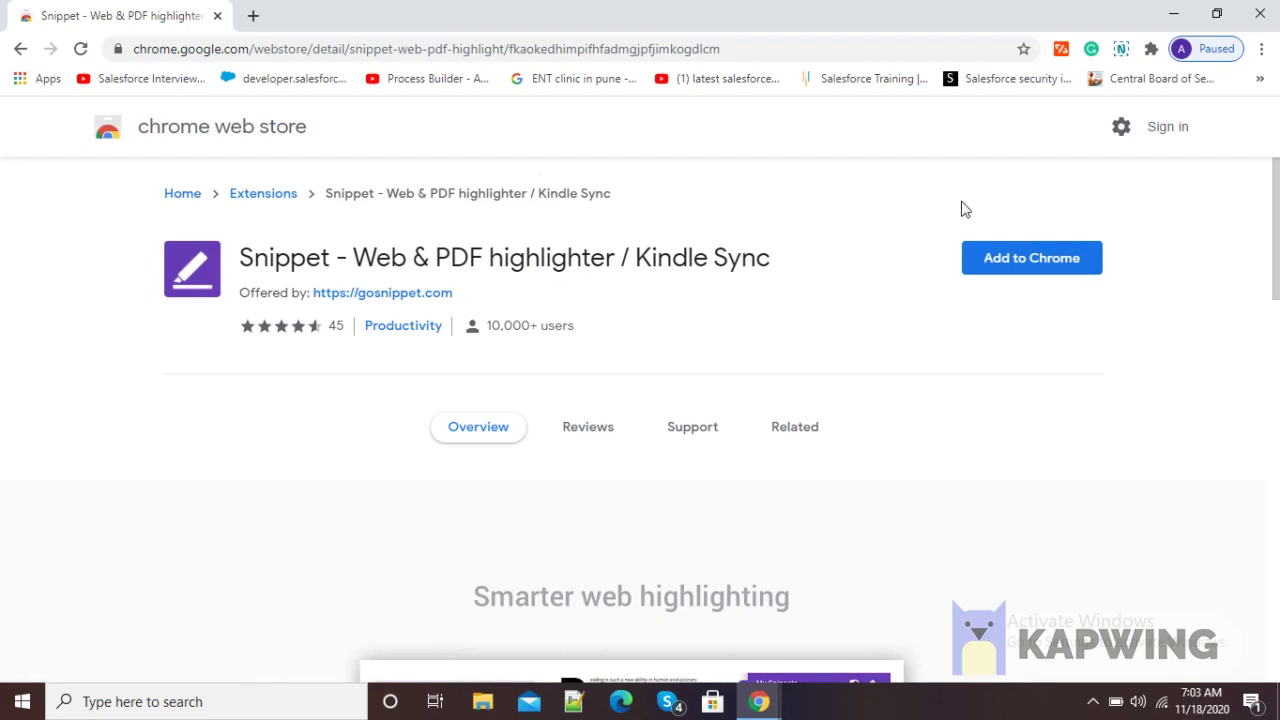
# - Add the Snippet extension to Chrome and confirm the installation
pyautogui.click(1038, 263)
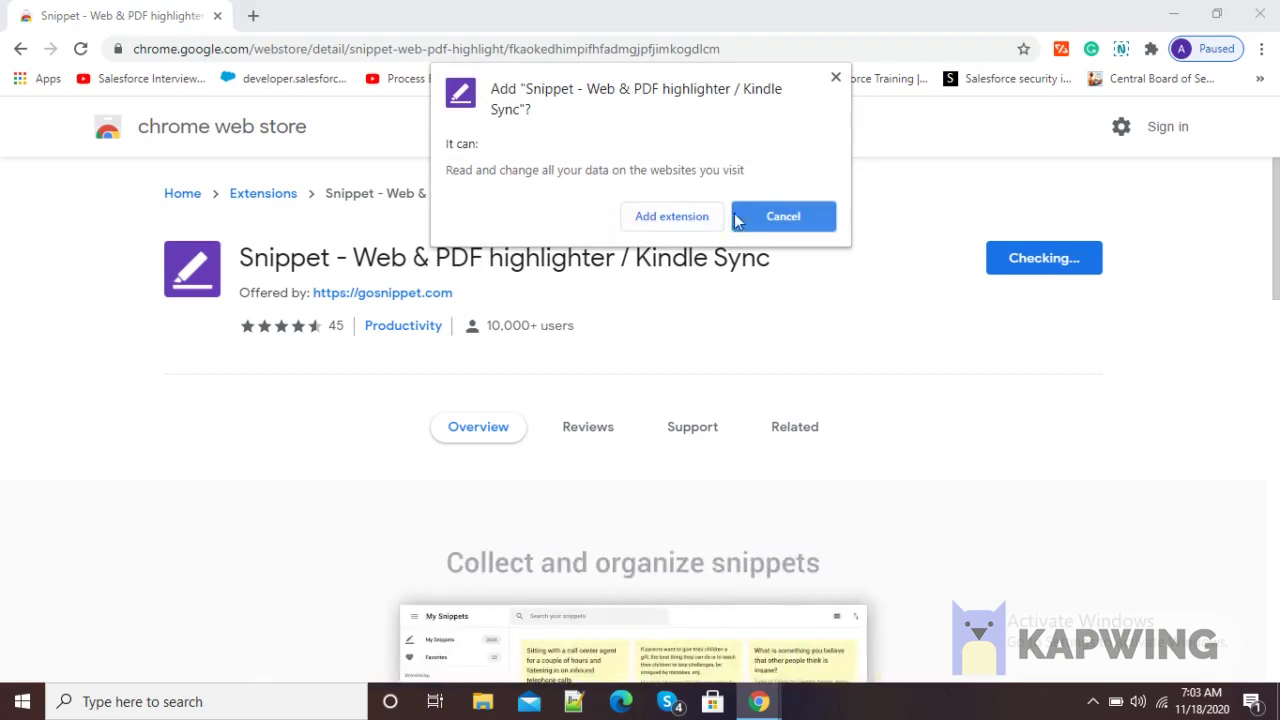
pyautogui.click(679, 218)
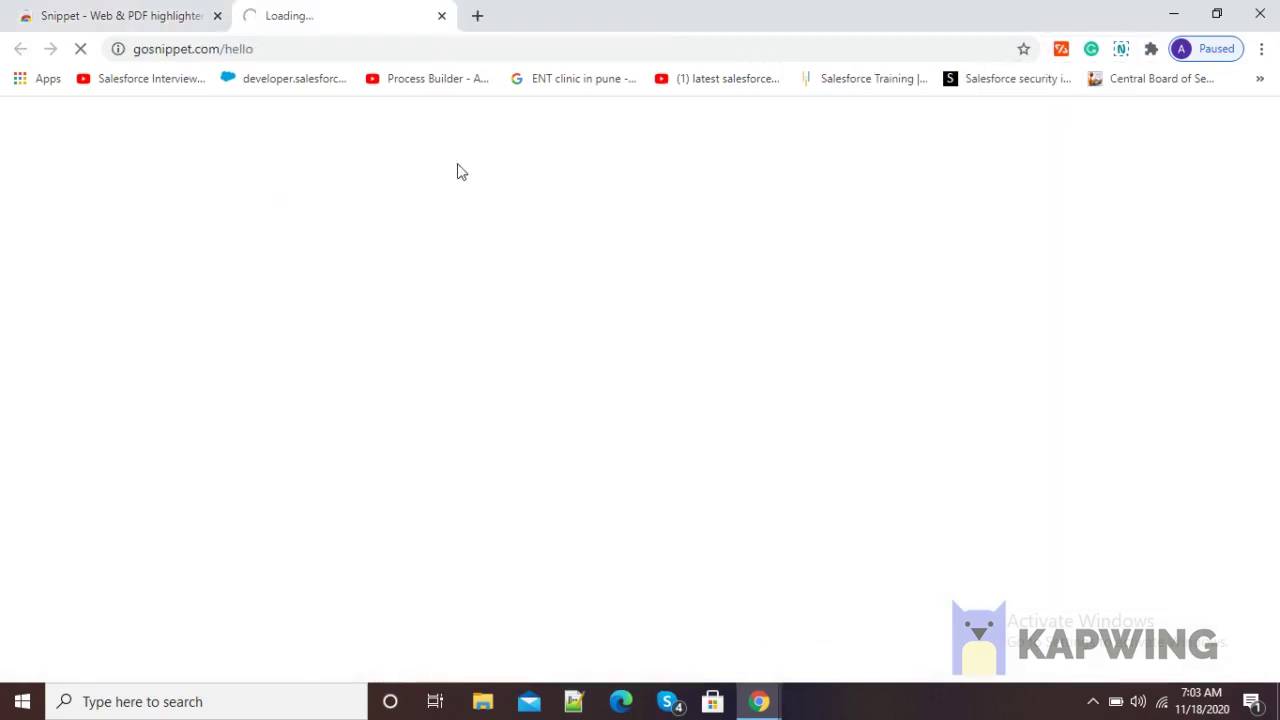
# - Switch back to the Chrome Web Store tab, now showing Snippet installed
pyautogui.click(176, 20)
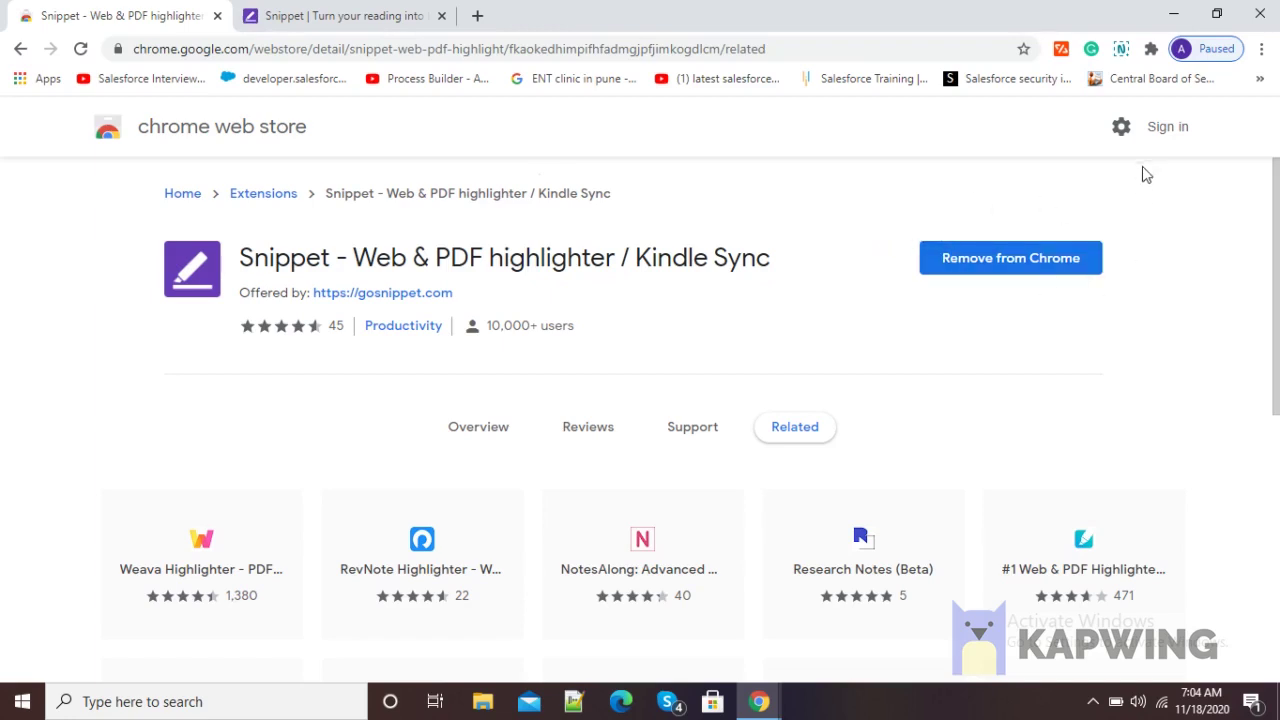
# - Check Snippet in the installed extensions list, then switch to the Wikipedia Mind map window
pyautogui.click(1151, 50)
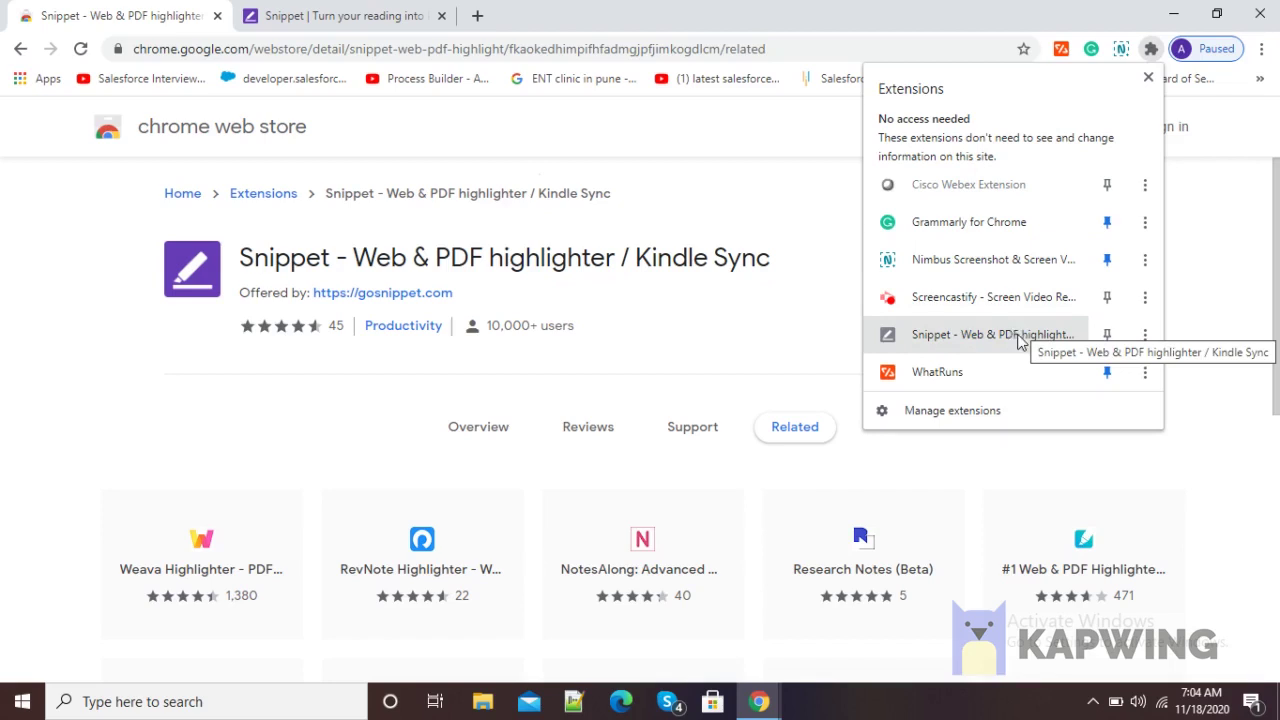
pyautogui.click(1154, 48)
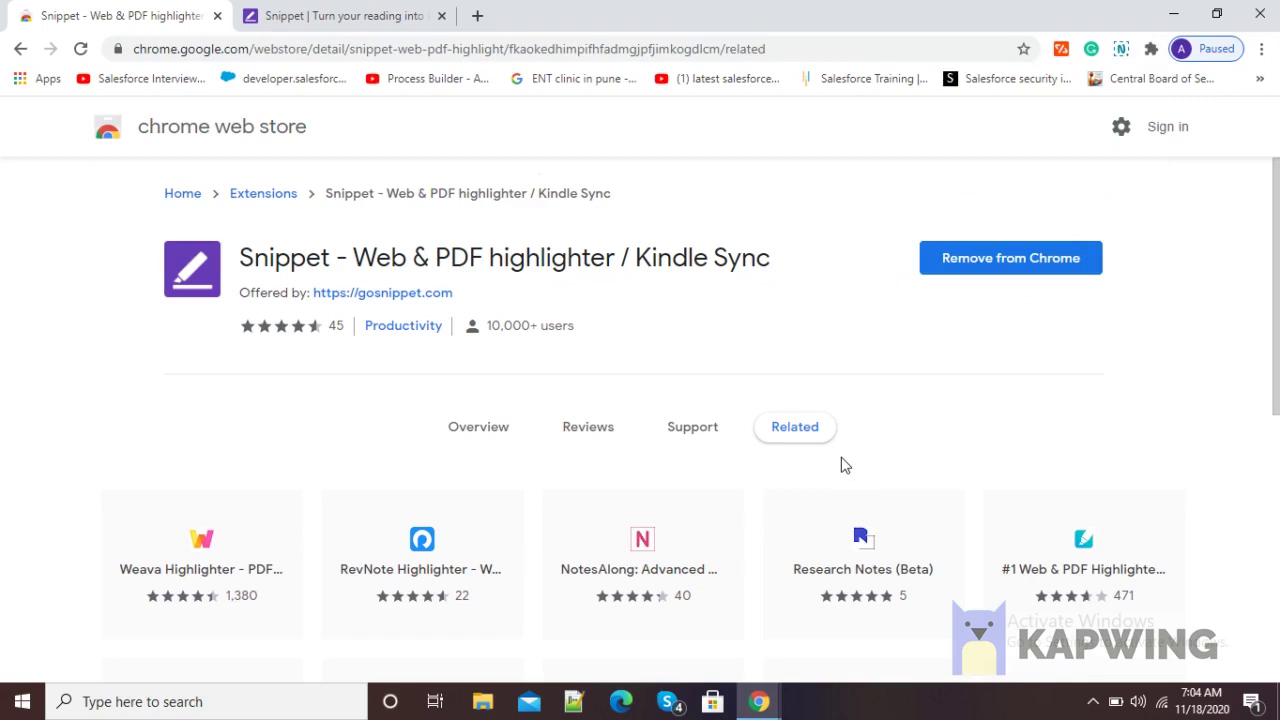
pyautogui.click(760, 703)
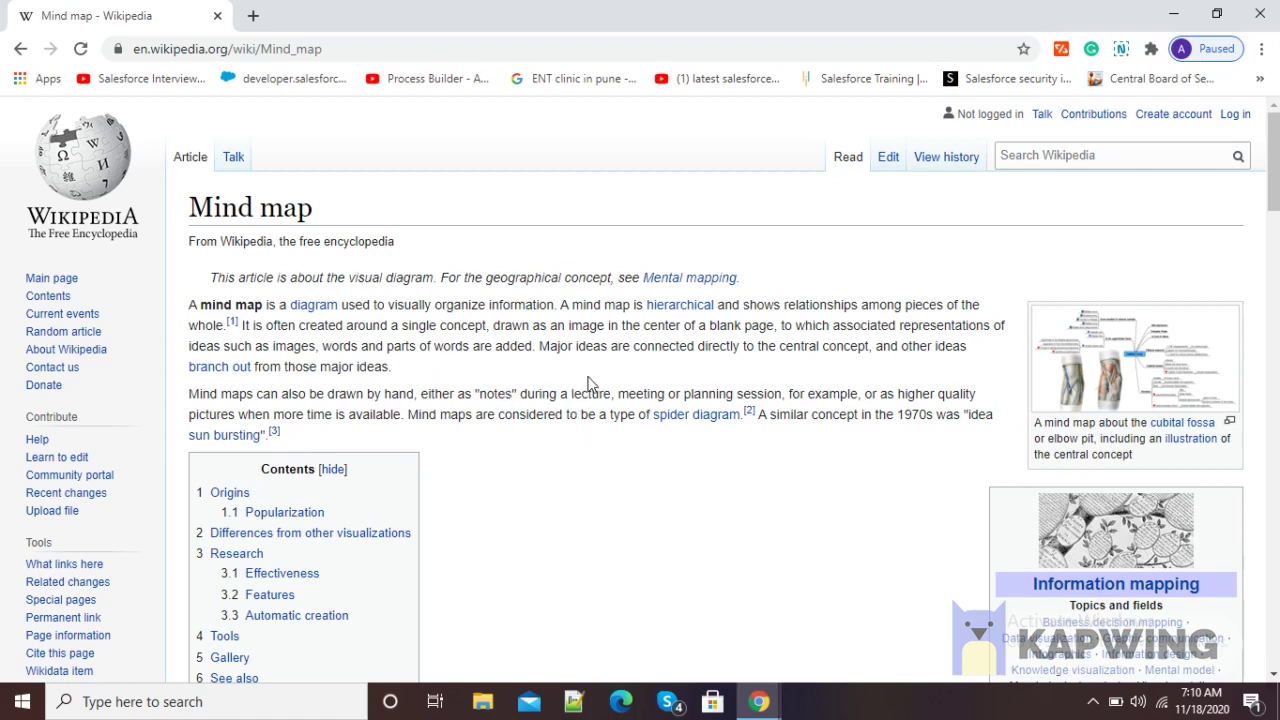
# - Activate Snippet - Web & PDF highlighter on the Wikipedia page from the Extensions menu
pyautogui.click(1150, 50)
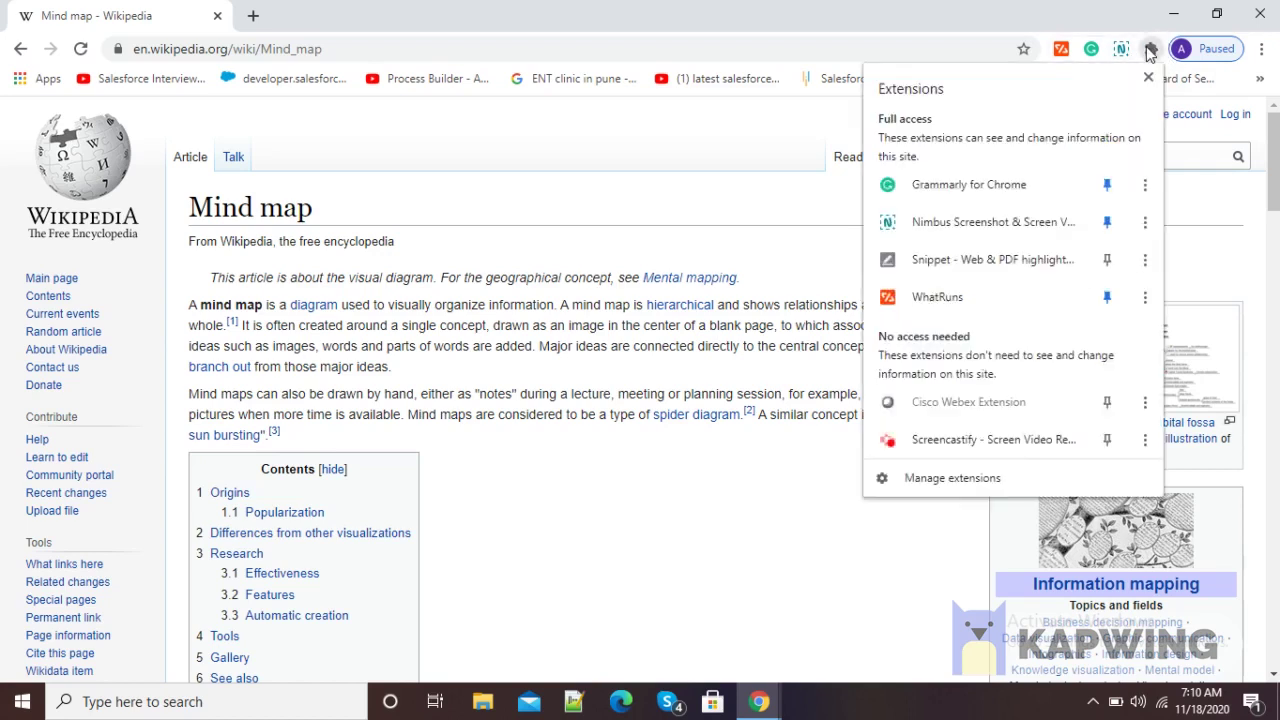
pyautogui.click(949, 260)
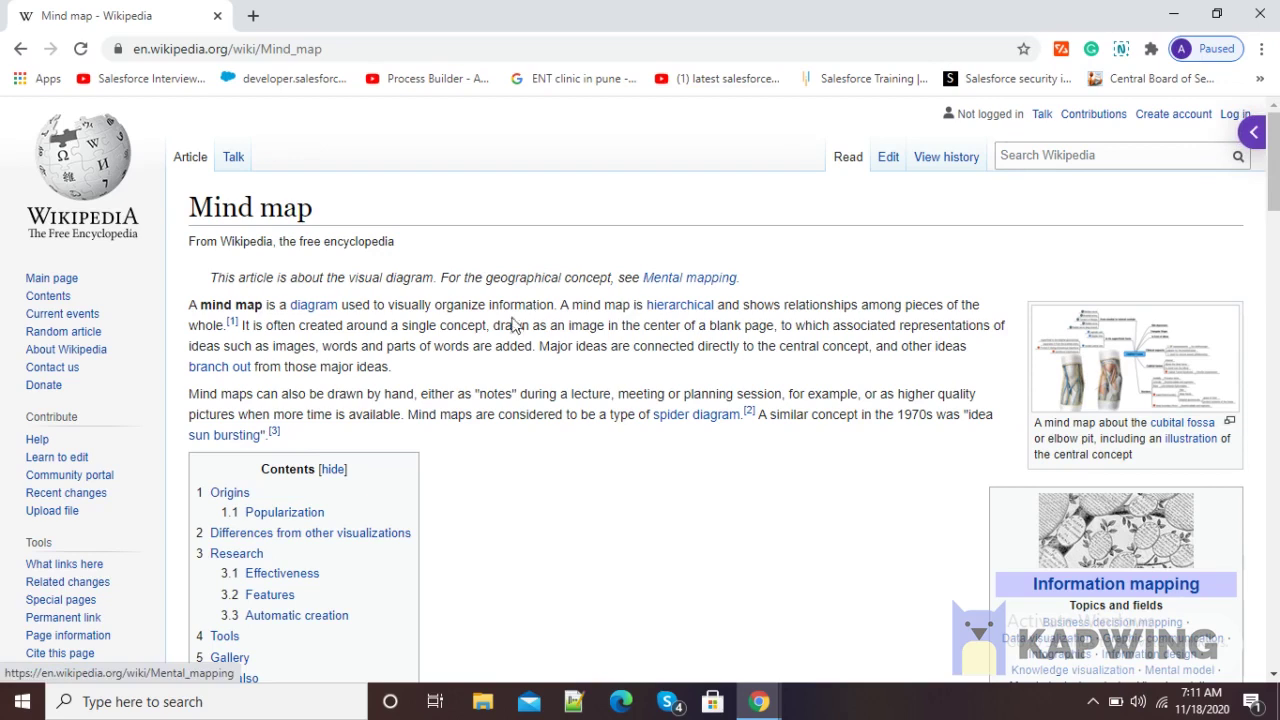
# - Highlight the intro: opening sentence pink, central-concept phrase light blue, second paragraph orange
pyautogui.moveTo(191, 304); pyautogui.dragTo(557, 305)
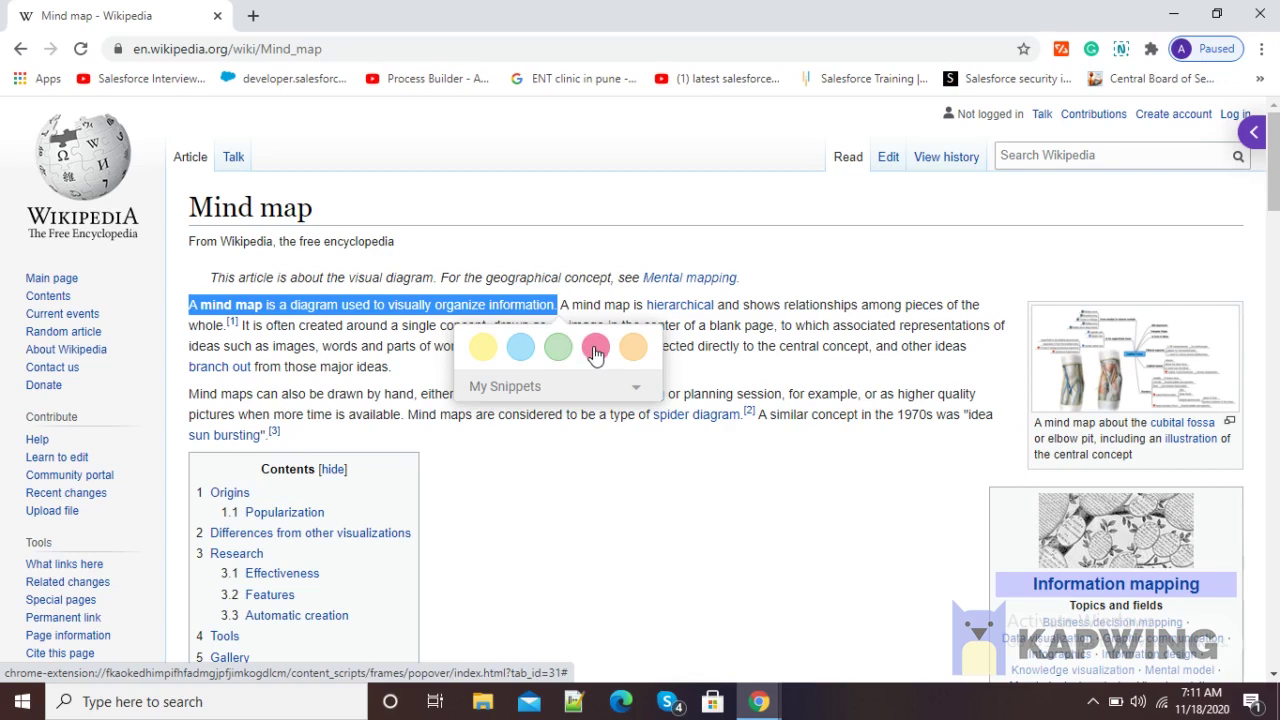
pyautogui.click(595, 350)
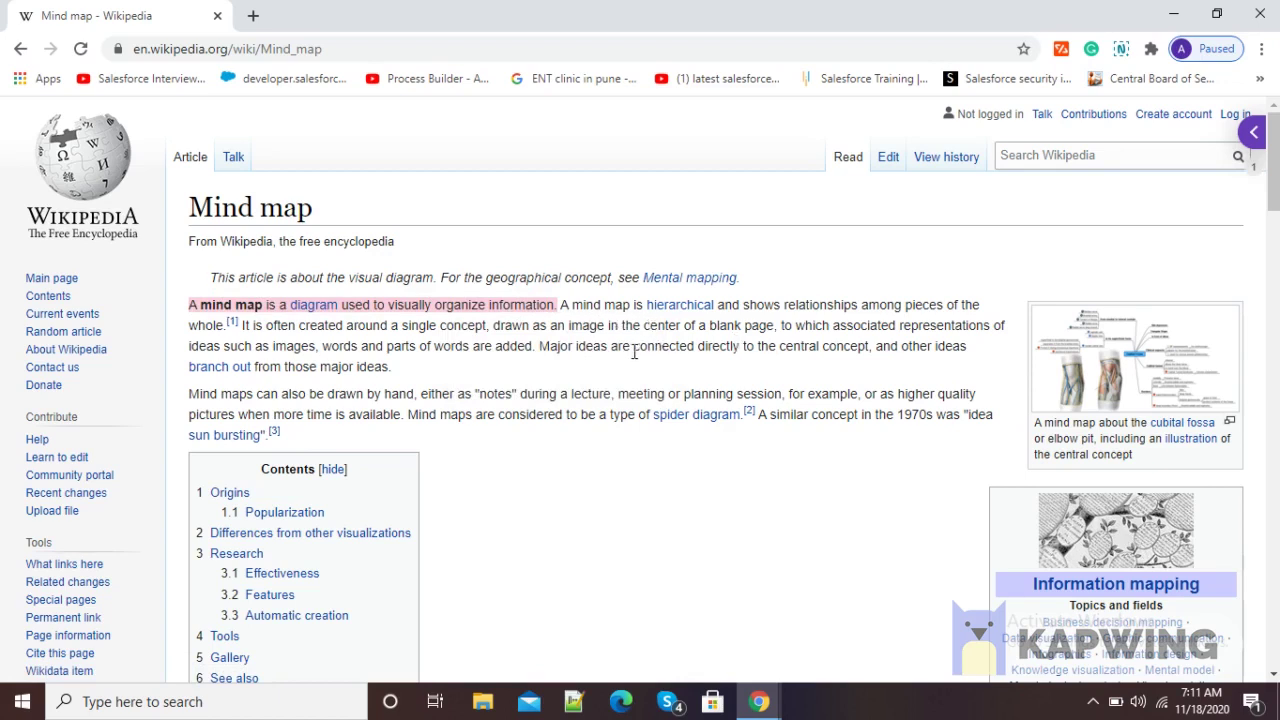
pyautogui.moveTo(647, 348); pyautogui.dragTo(873, 346)
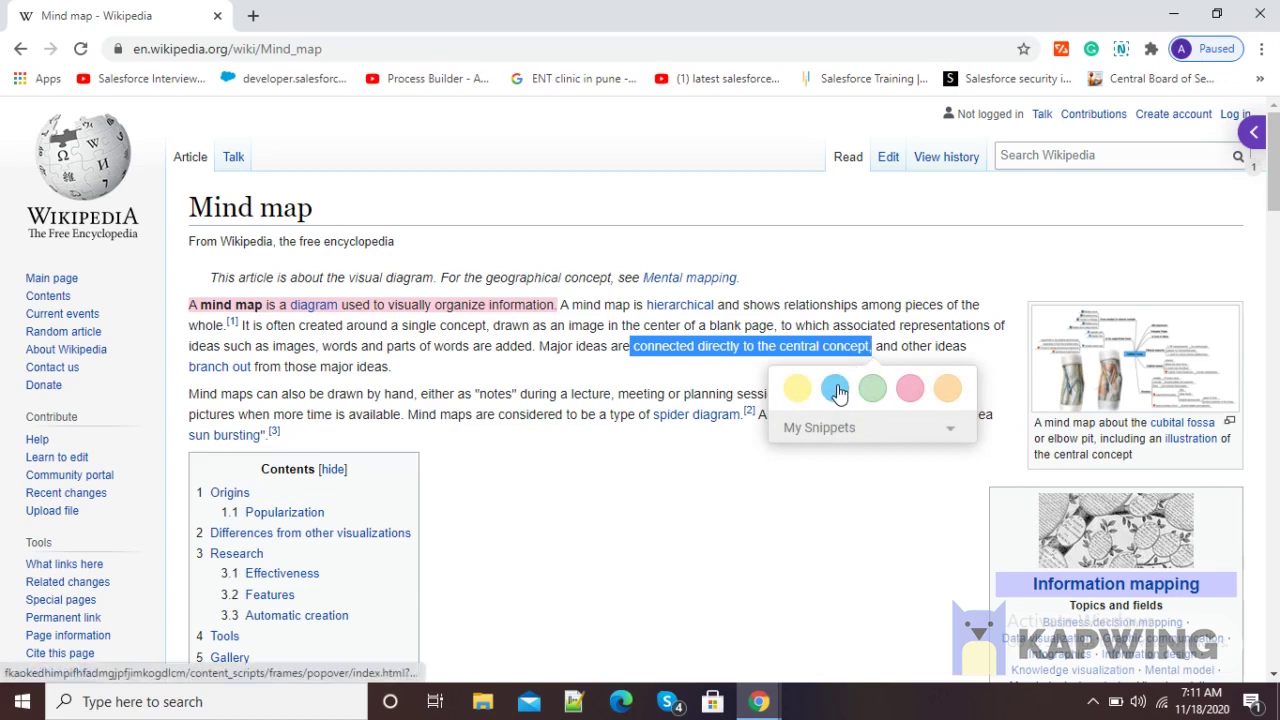
pyautogui.click(836, 389)
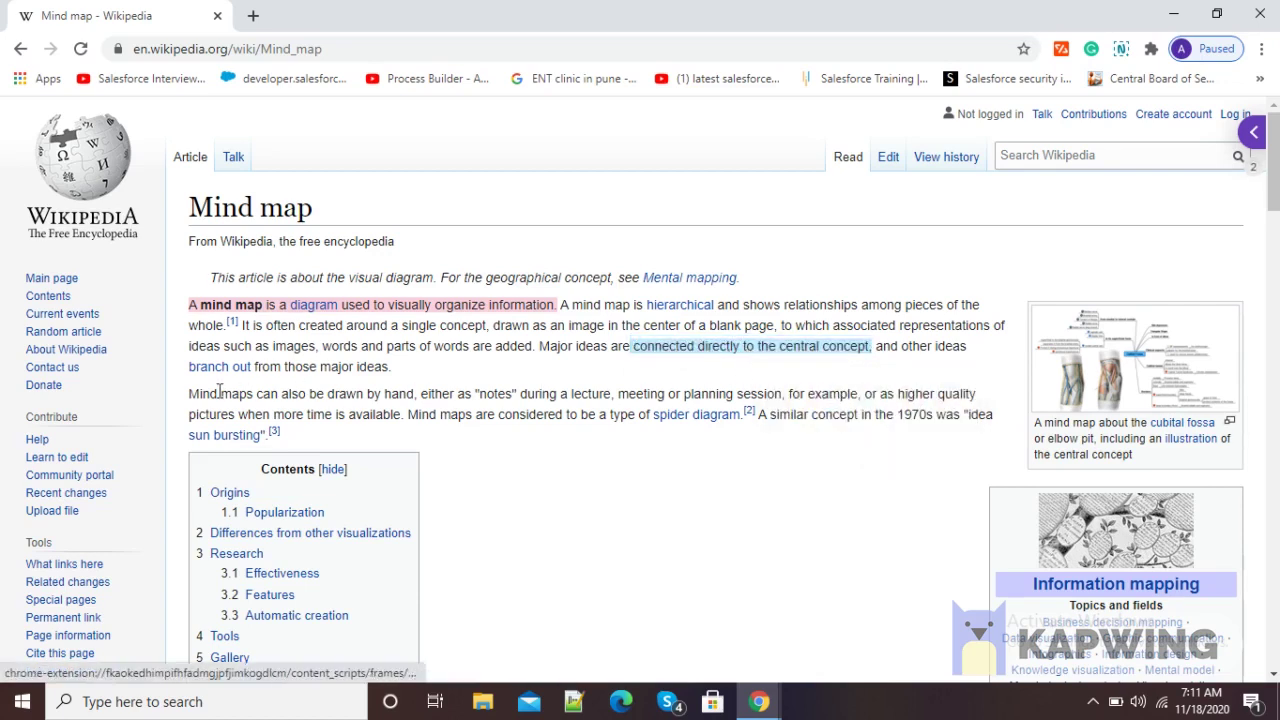
pyautogui.moveTo(191, 393); pyautogui.dragTo(268, 436)
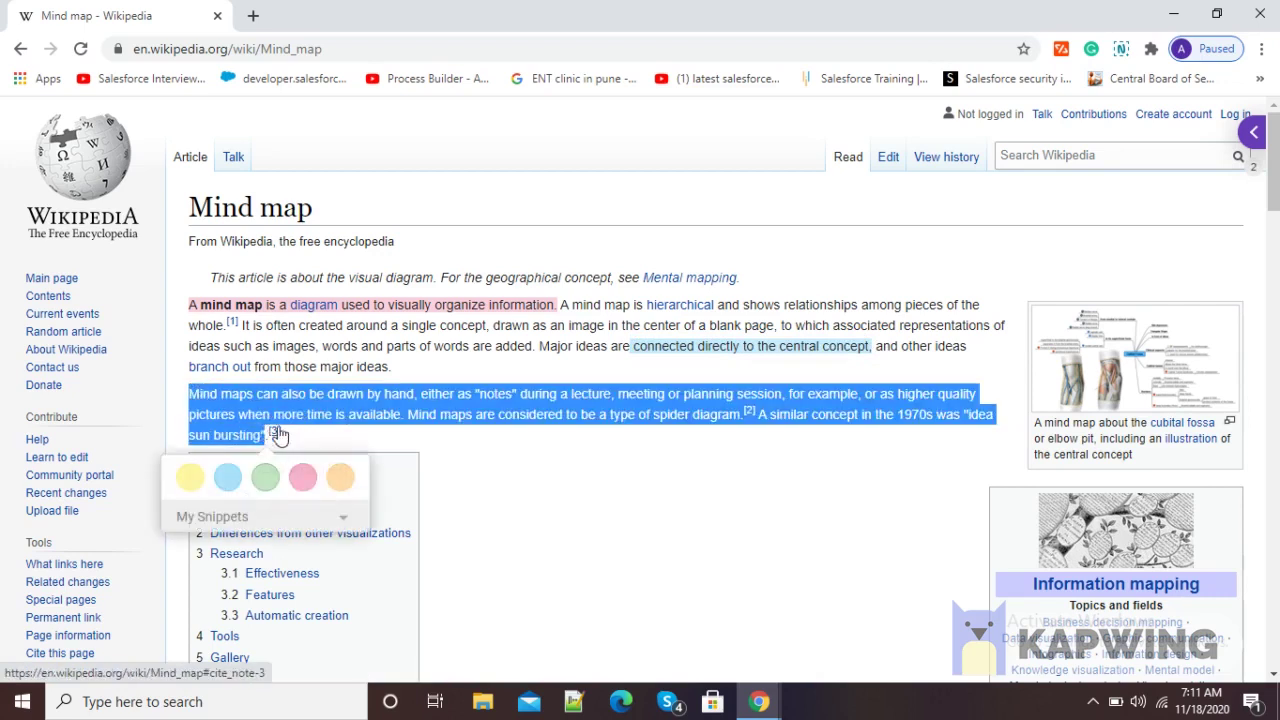
pyautogui.click(339, 479)
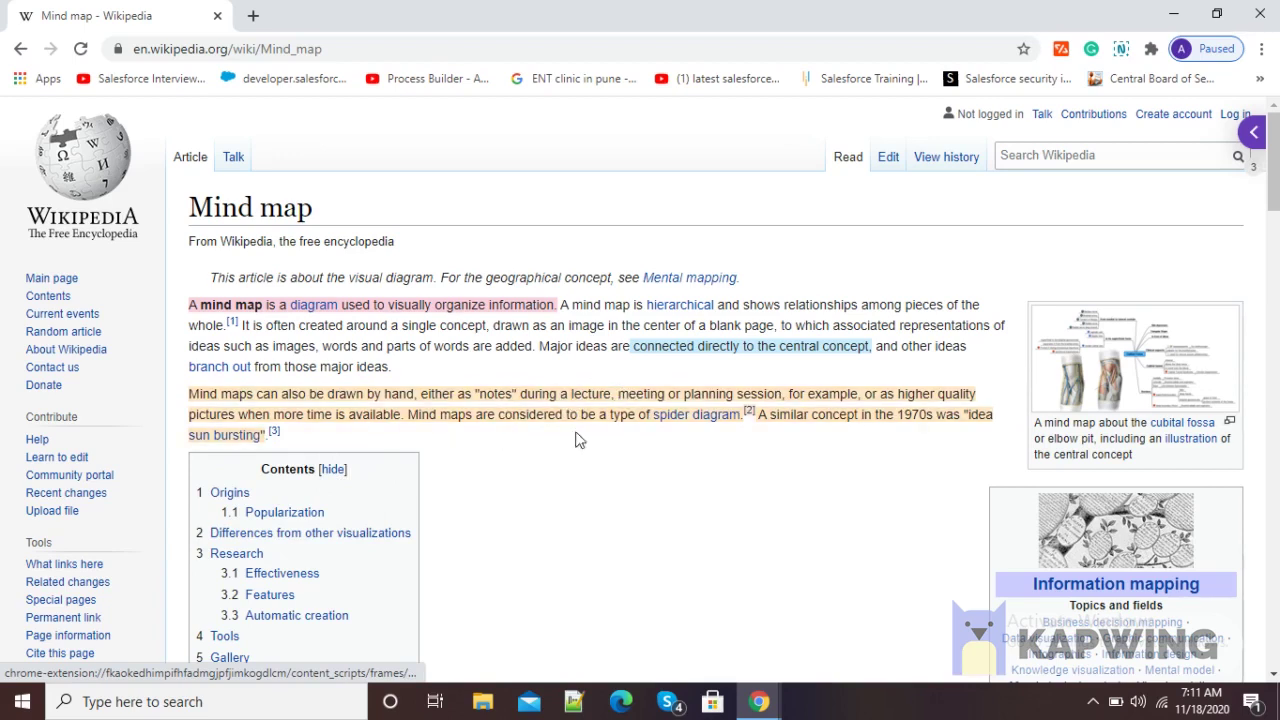
# - Highlight the first Origins paragraph pink and the semantic network text blue, then return to top
pyautogui.scroll(-8, 643, 458)
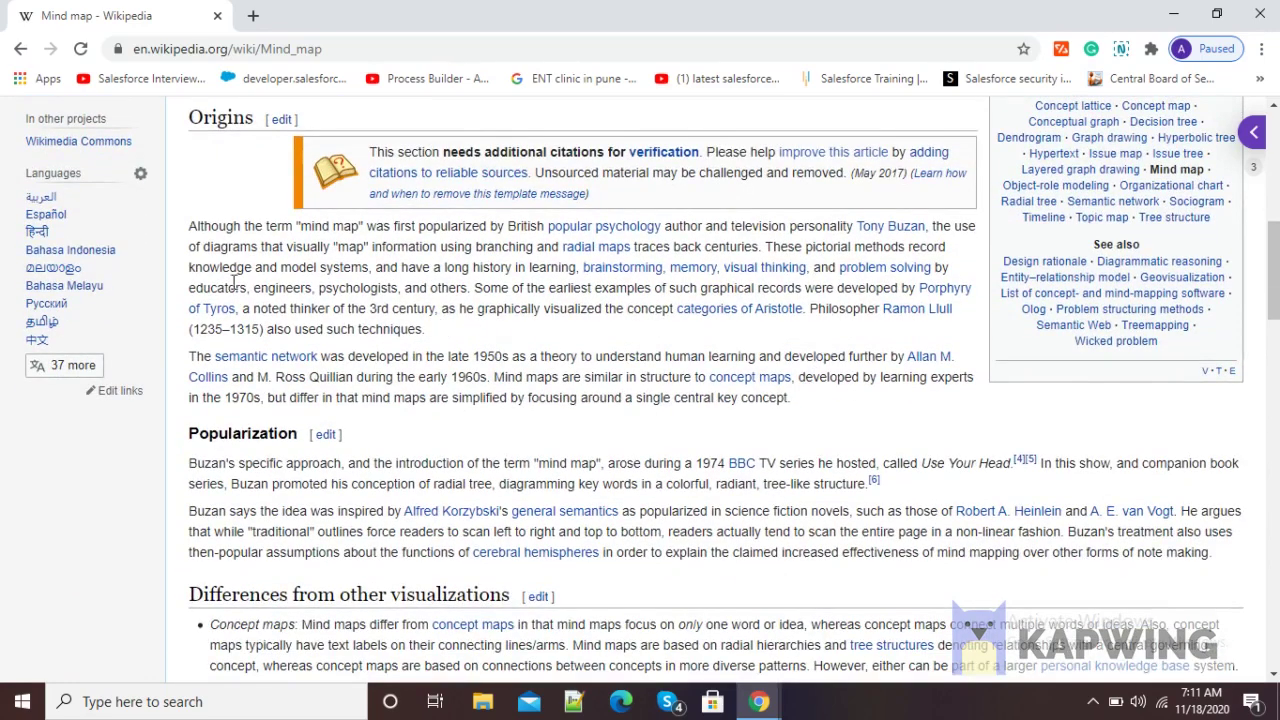
pyautogui.moveTo(190, 226); pyautogui.dragTo(405, 308)
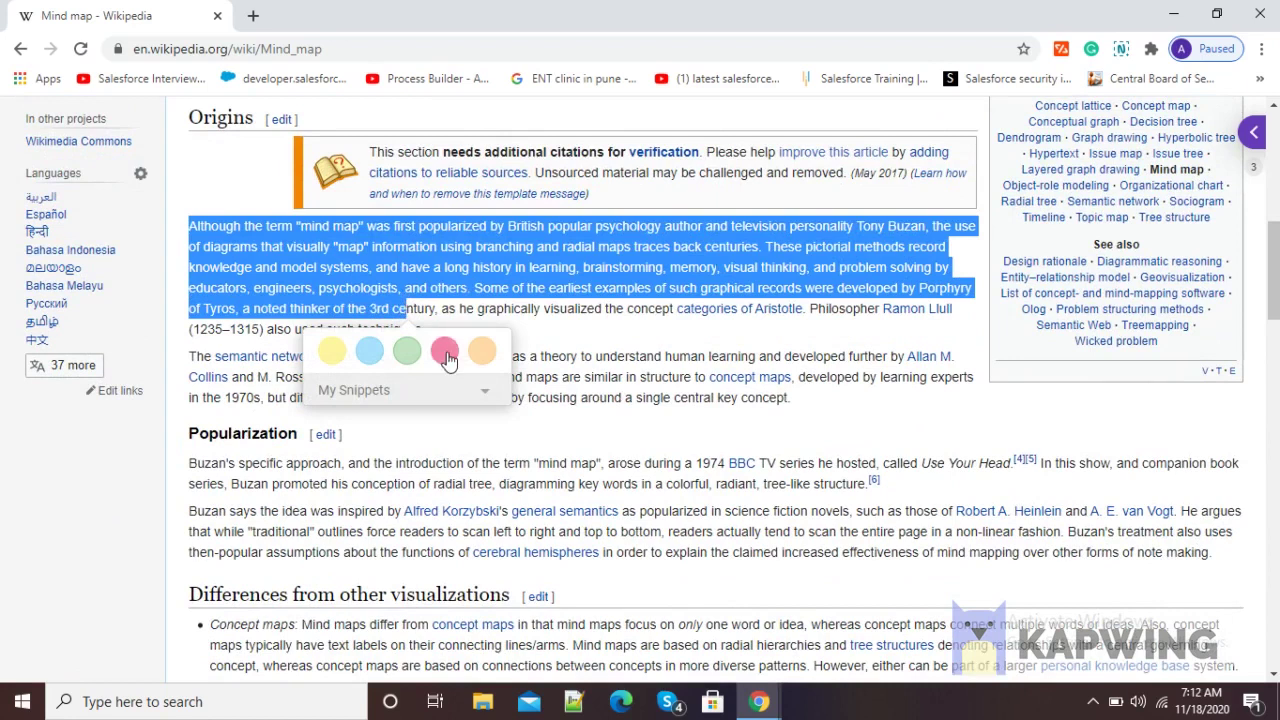
pyautogui.click(445, 350)
pyautogui.moveTo(450, 357); pyautogui.dragTo(578, 398)
pyautogui.click(539, 441)
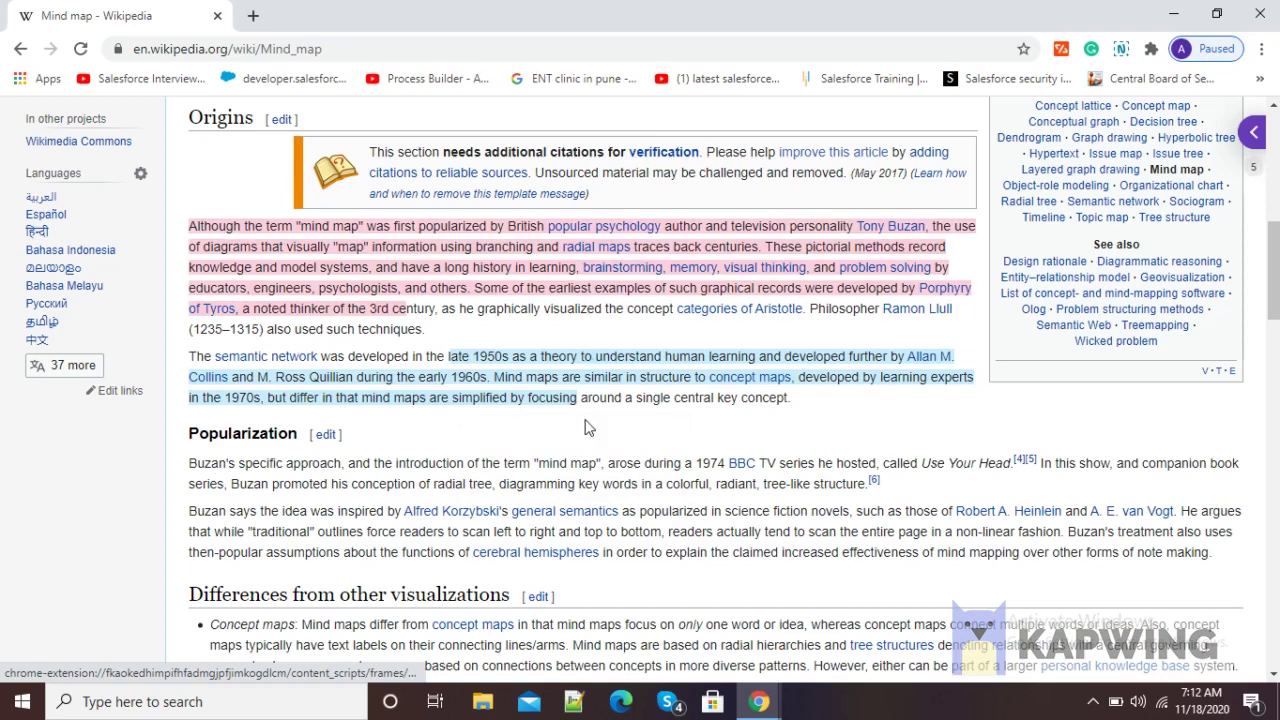
pyautogui.scroll(10, 745, 420)
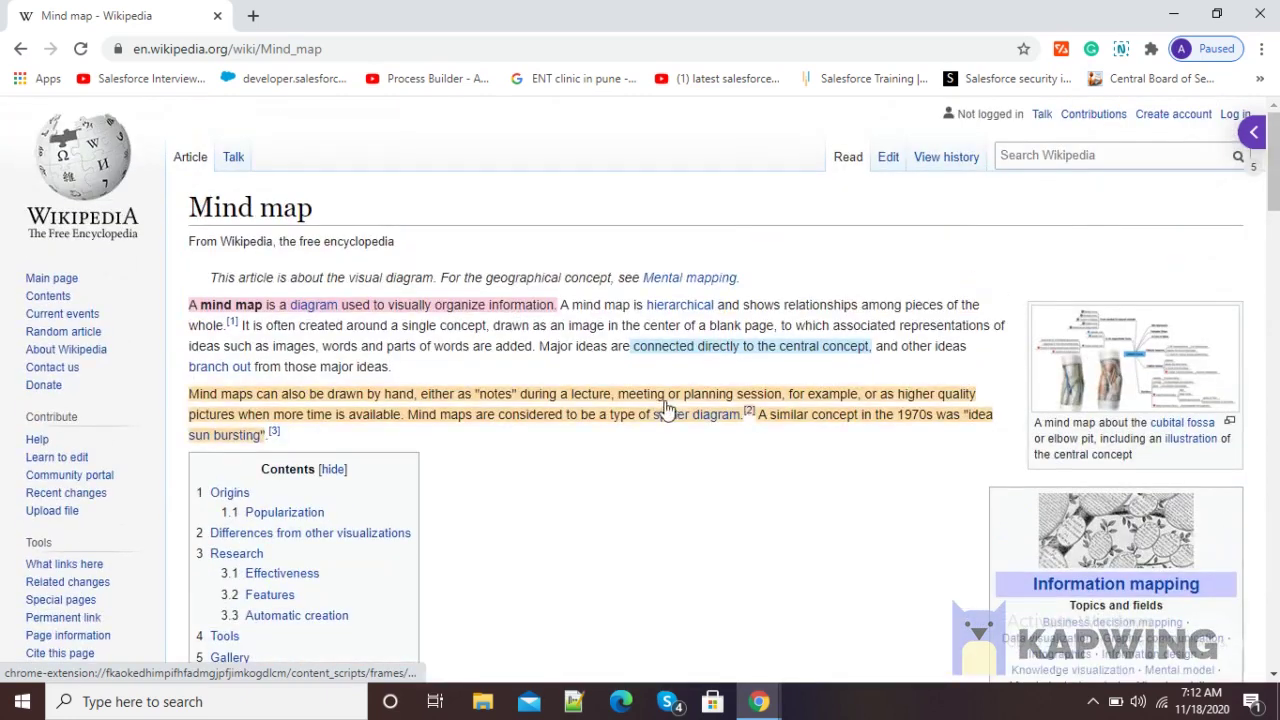
# - Open the Snippet panel, scroll through the collected cards, and expand the mango snippet
pyautogui.click(1252, 132)
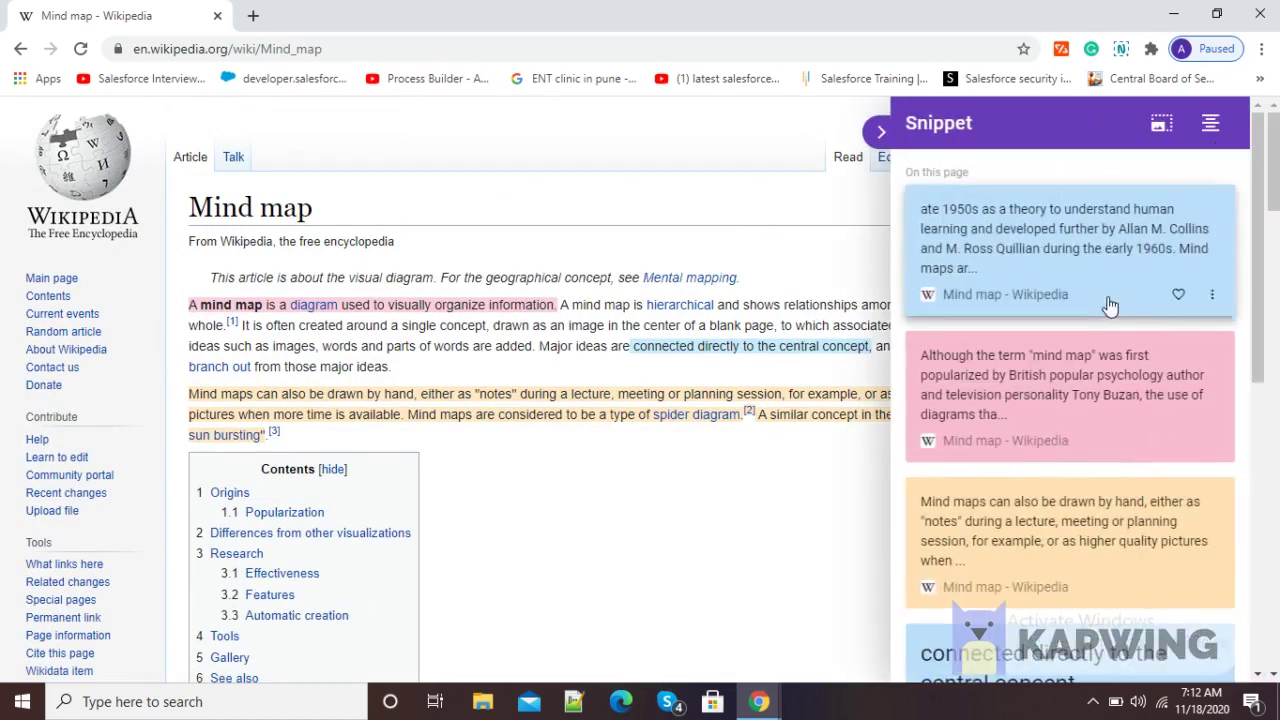
pyautogui.scroll(-3, 1051, 481)
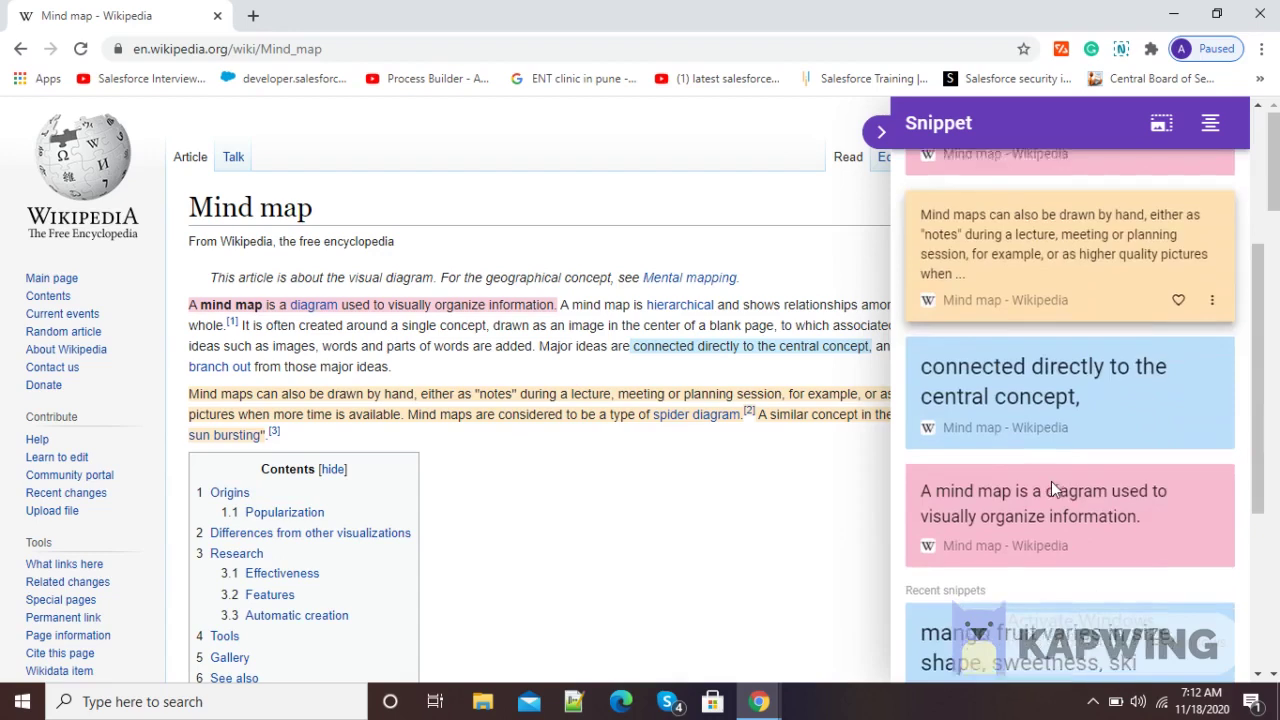
pyautogui.scroll(-2, 1051, 481)
pyautogui.scroll(-3, 1078, 543)
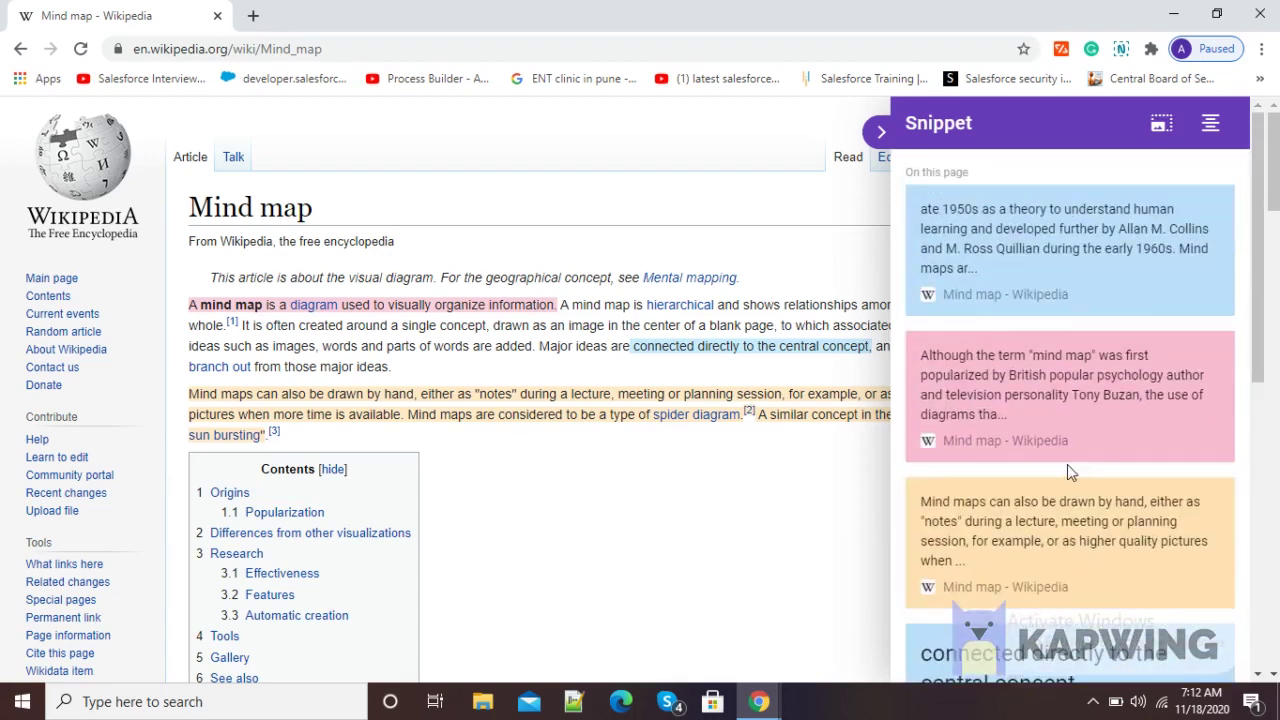
pyautogui.scroll(-3, 1067, 464)
pyautogui.scroll(-3, 1067, 464)
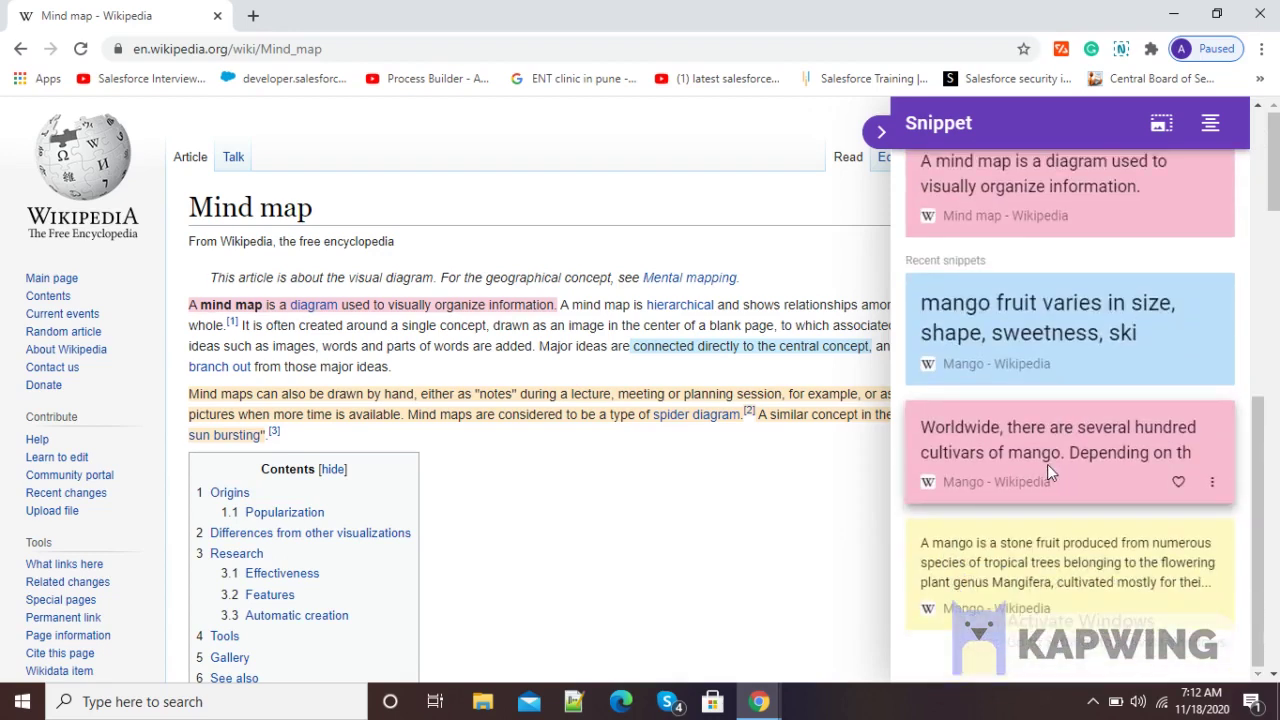
pyautogui.scroll(-1, 1047, 464)
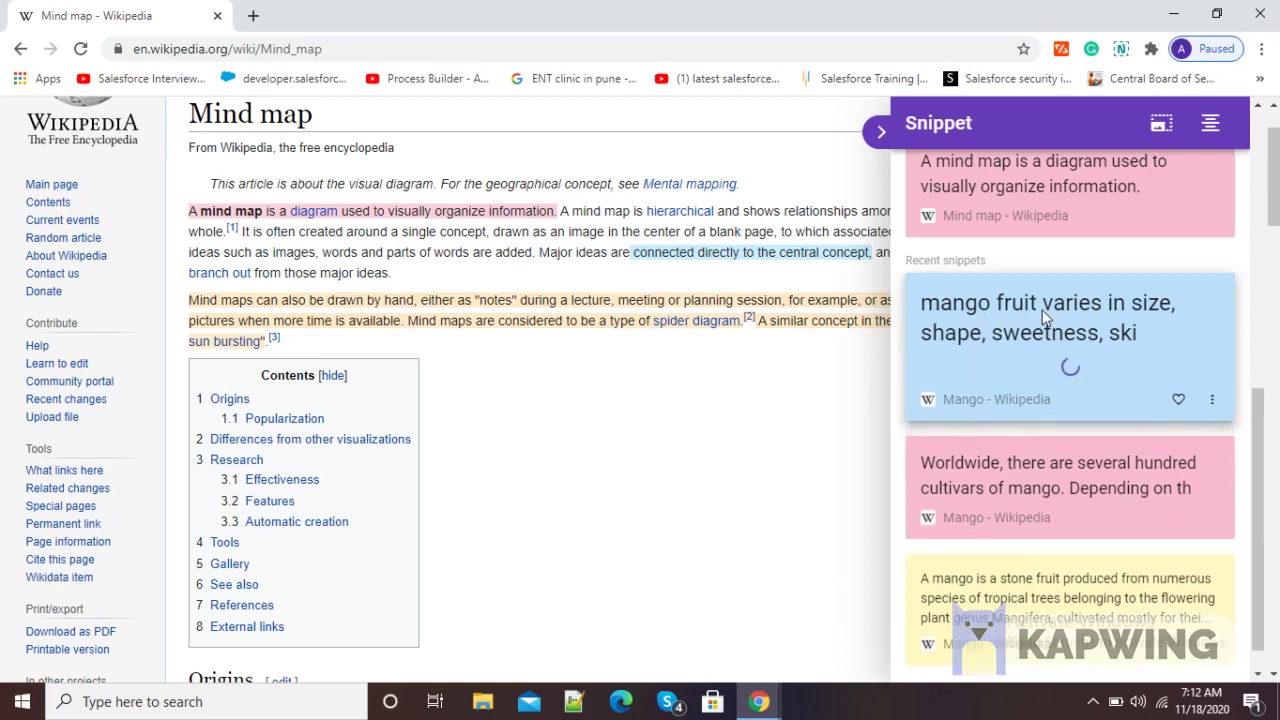
pyautogui.click(1042, 310)
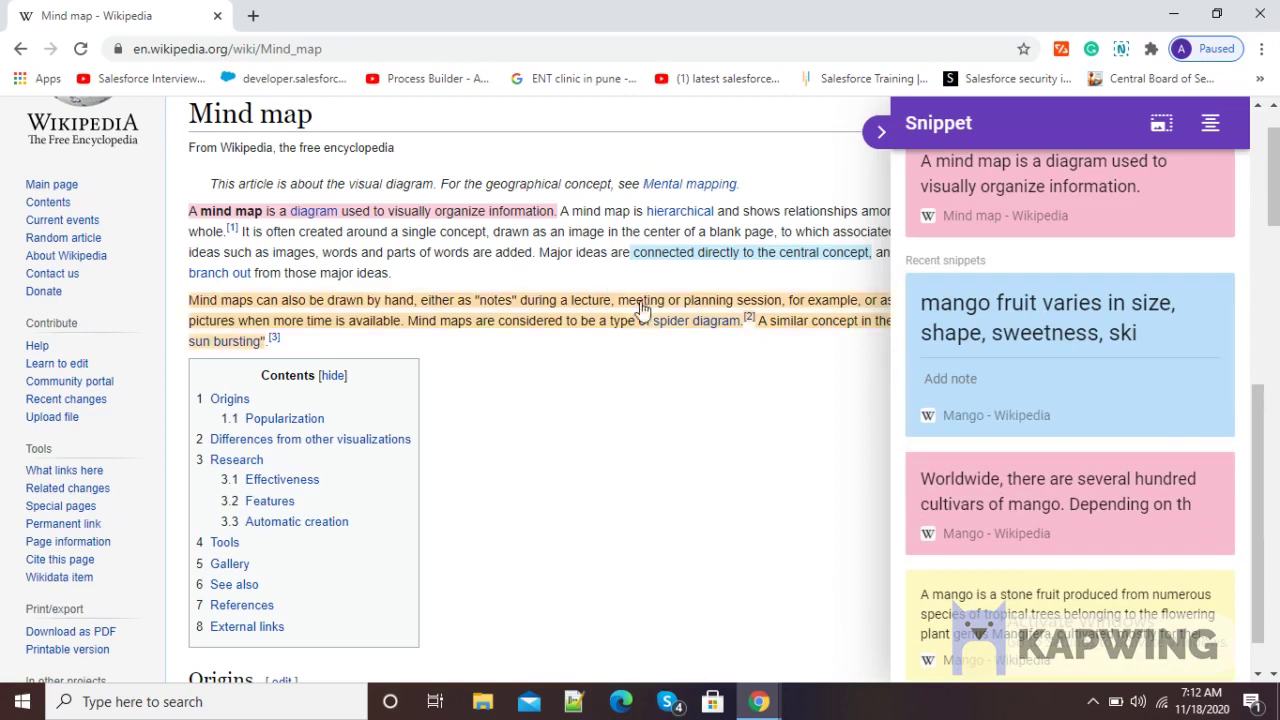
# - Expand the pink Origins and blue semantic network cards, then collapse the panel and show extensions
pyautogui.scroll(6, 1023, 420)
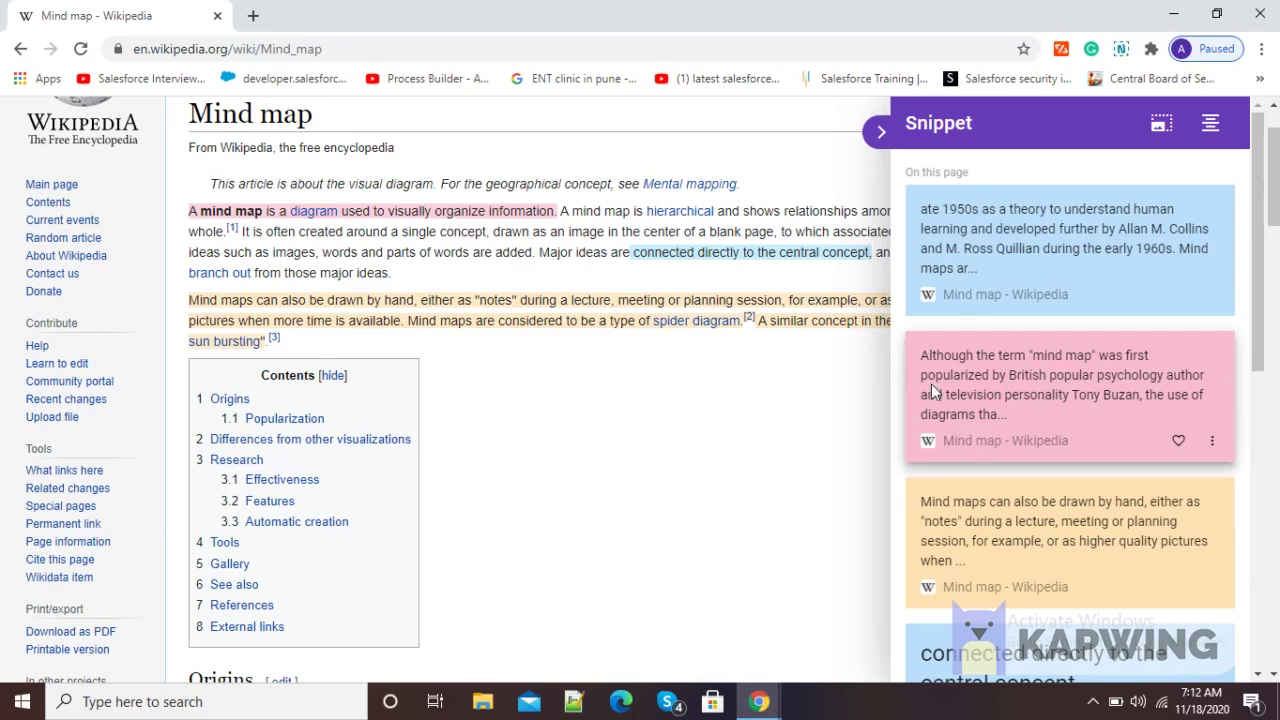
pyautogui.click(1040, 374)
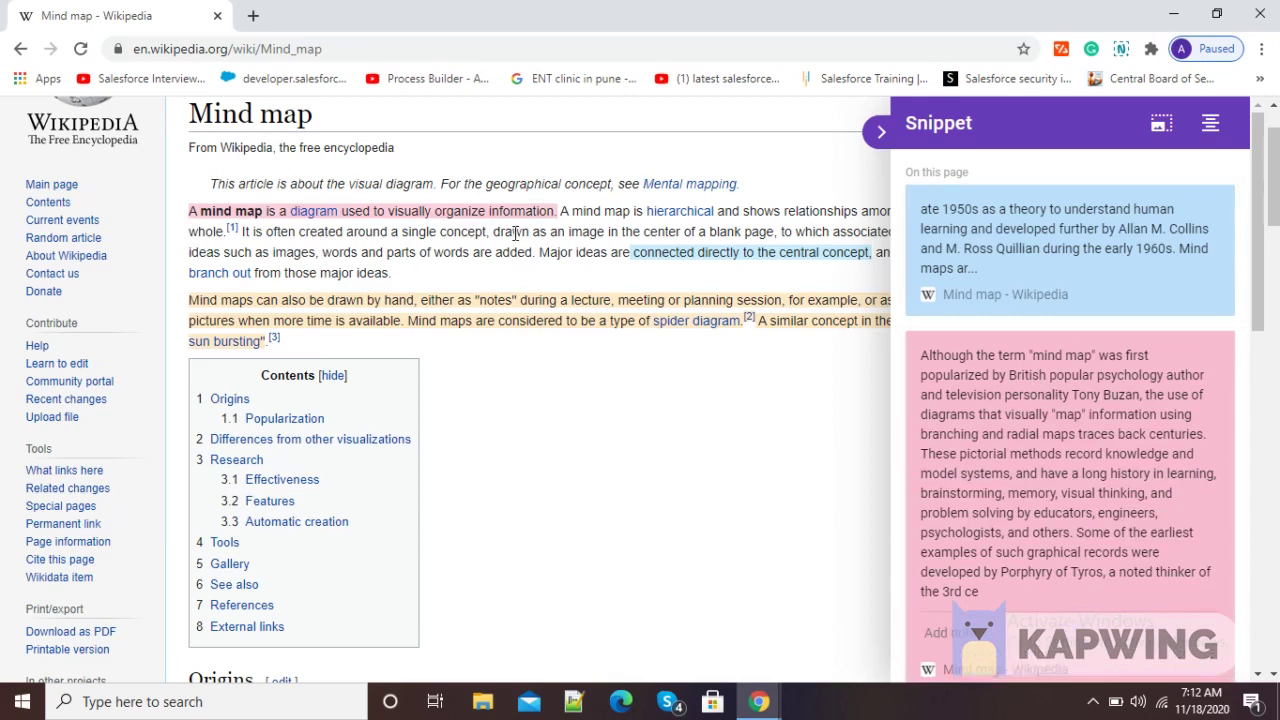
pyautogui.click(1058, 249)
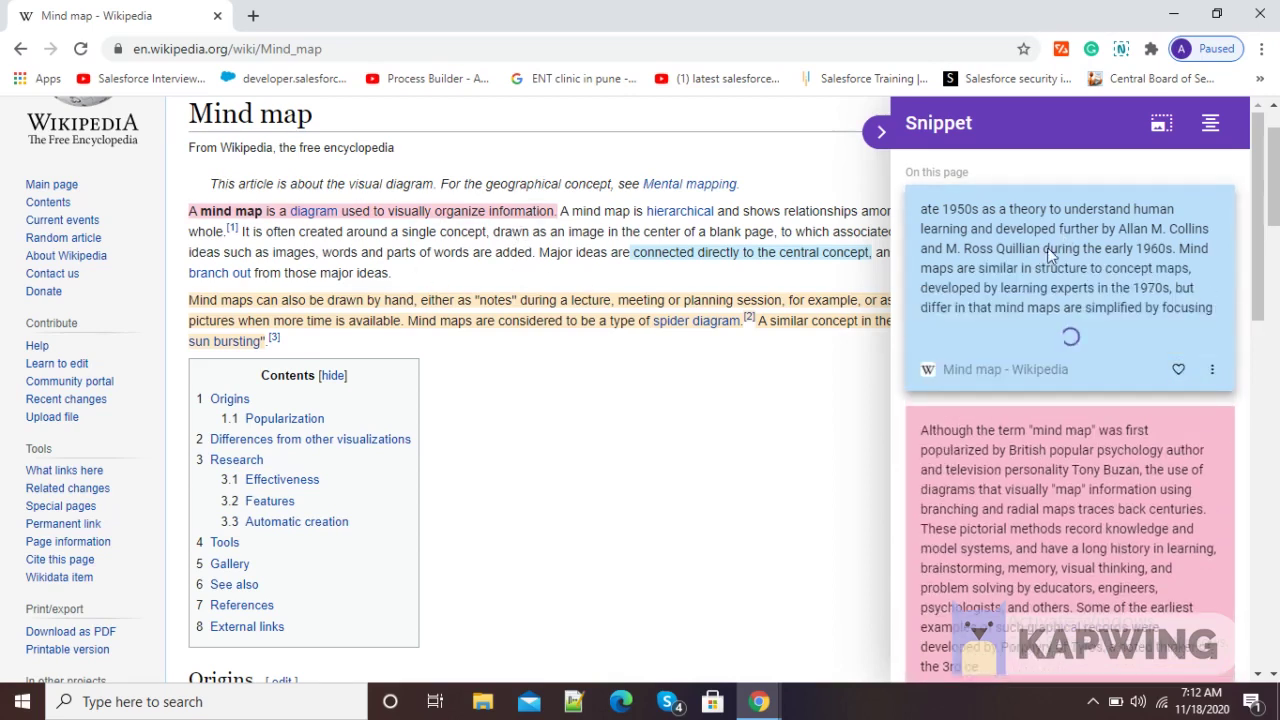
pyautogui.scroll(-6, 740, 403)
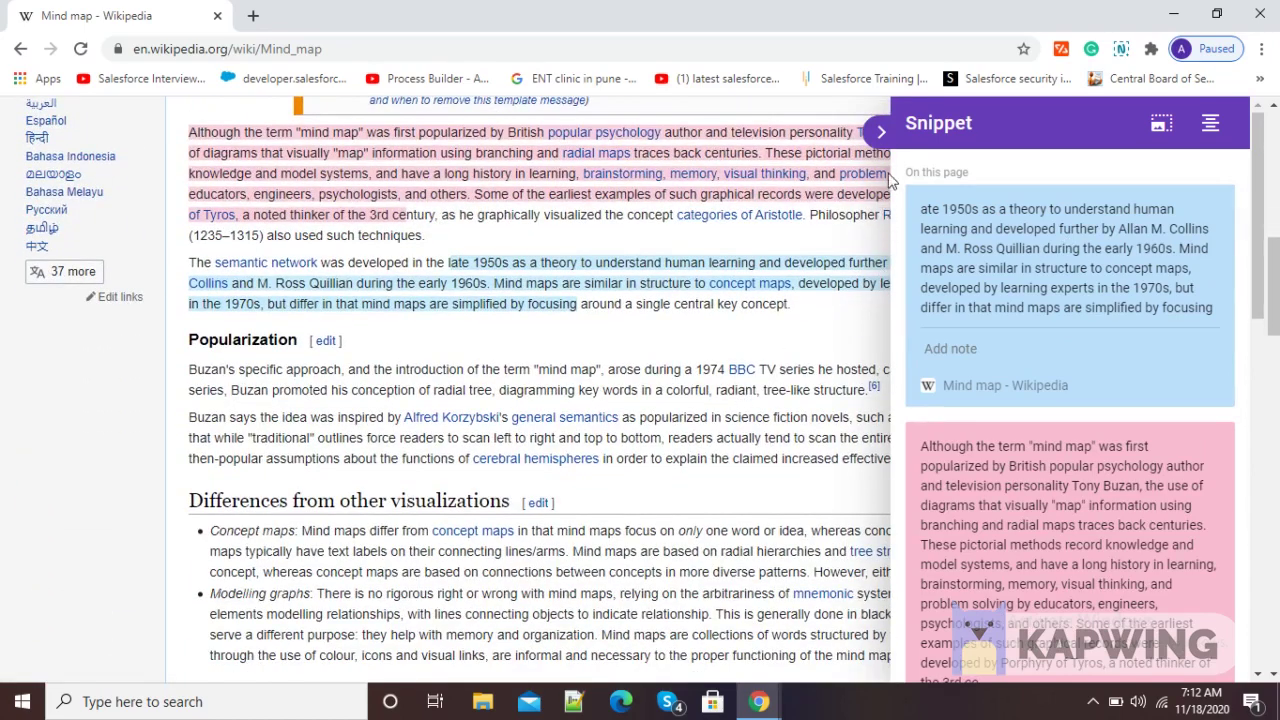
pyautogui.click(883, 136)
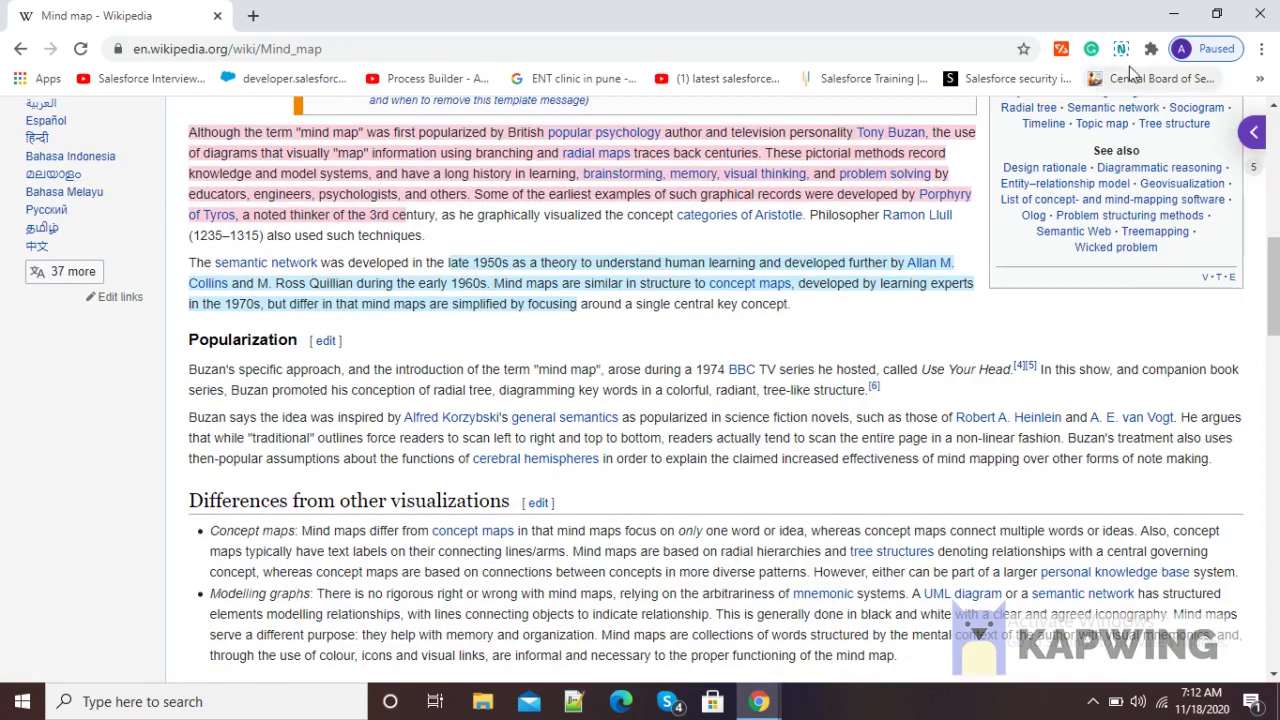
pyautogui.click(1151, 49)
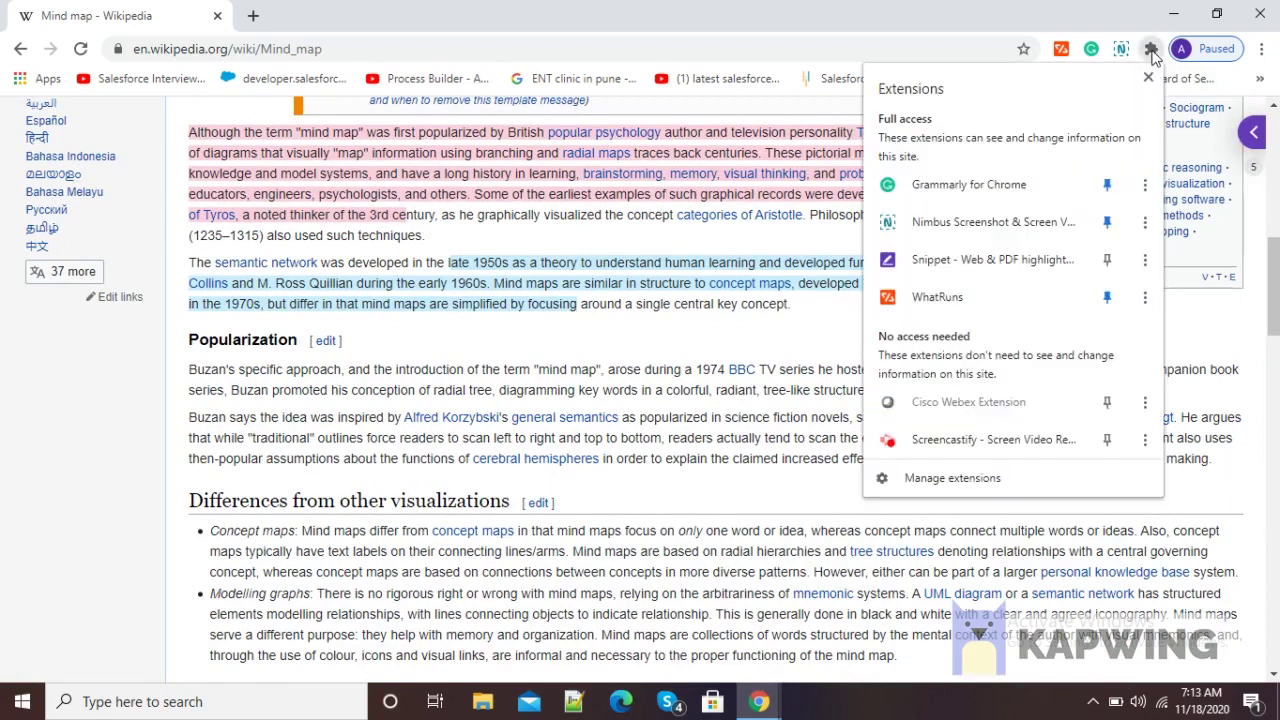
# - Turn Snippet off for the page and scroll up to check the highlights are gone
pyautogui.click(944, 263)
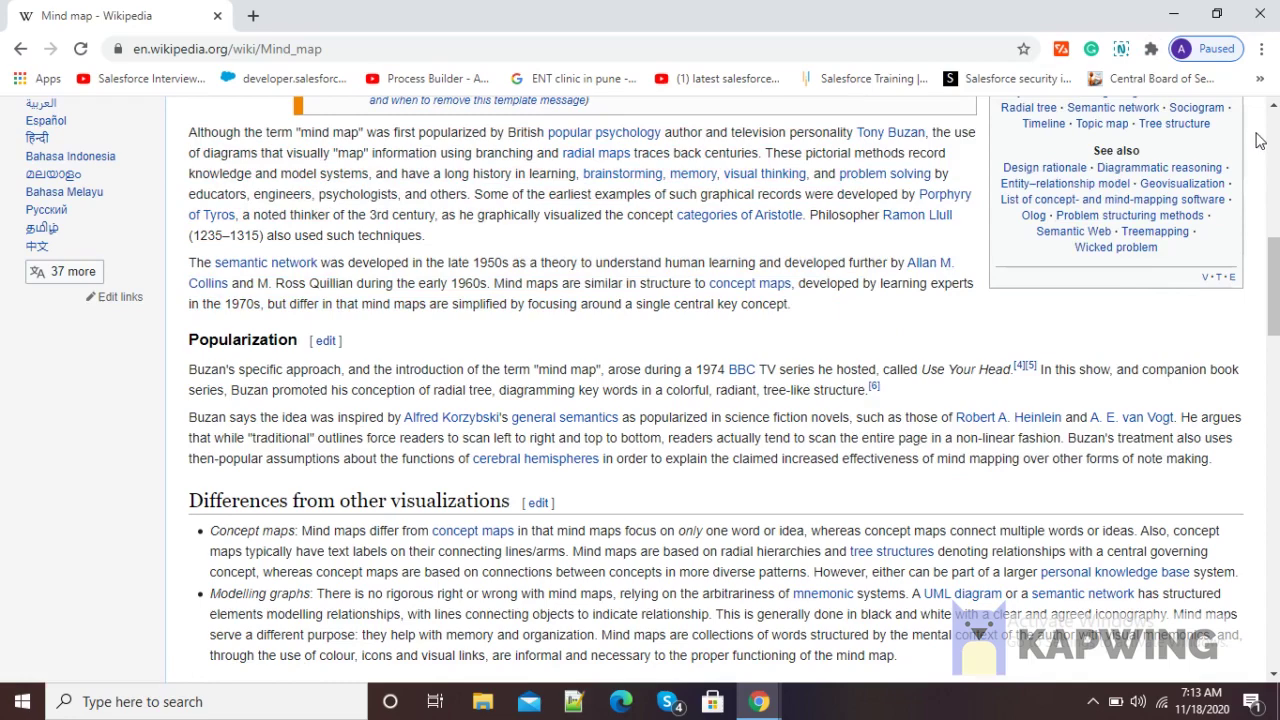
pyautogui.scroll(3, 497, 171)
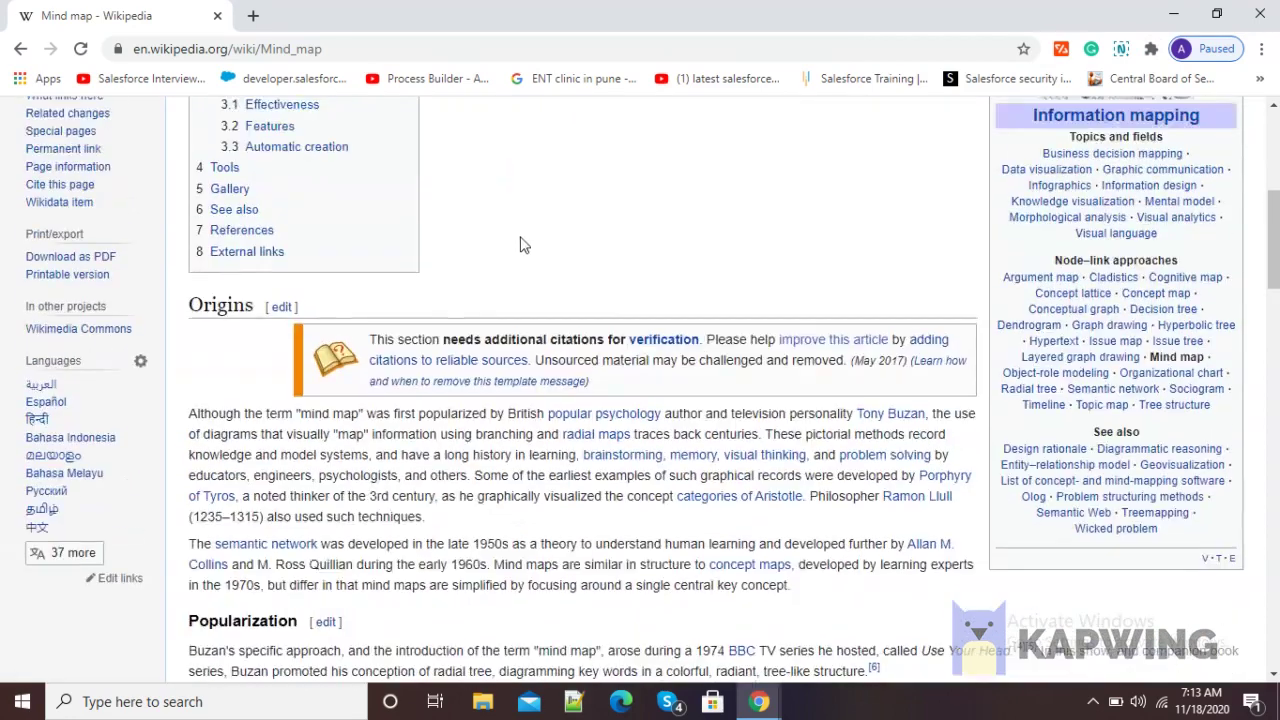
pyautogui.scroll(3, 522, 247)
pyautogui.scroll(2, 537, 235)
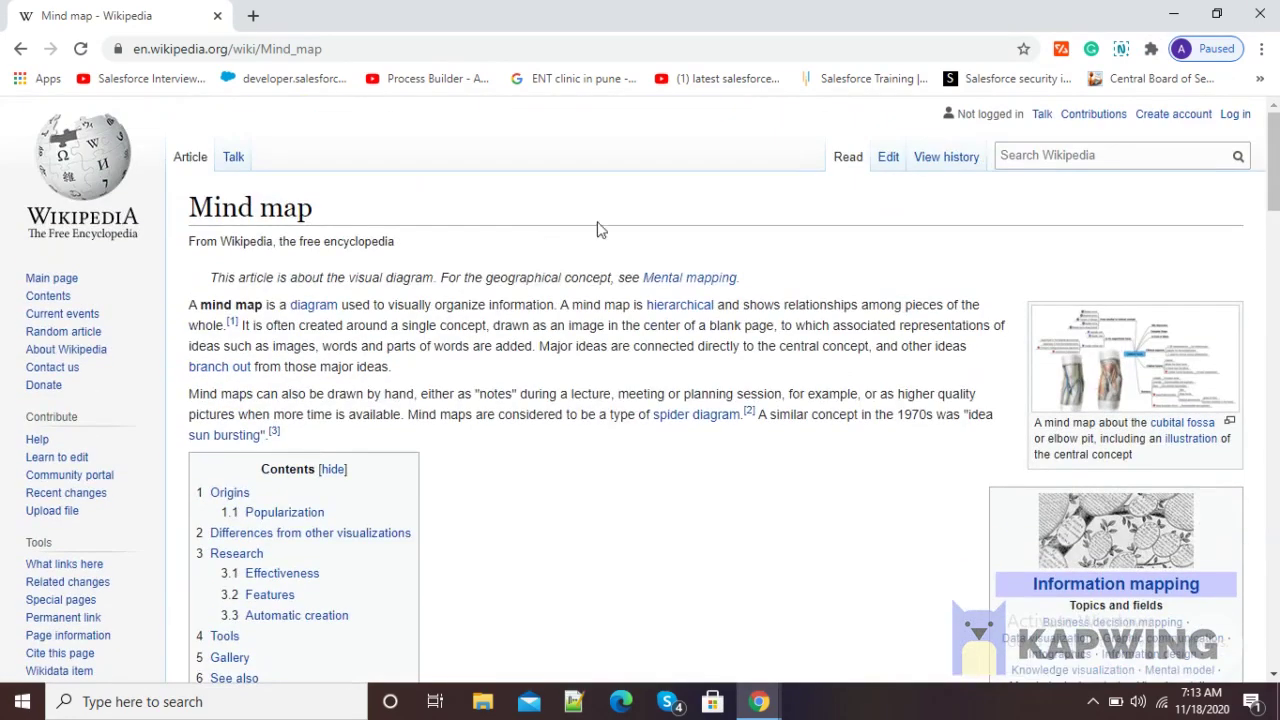
# - Re-enable Snippet, view and close its snippets panel, then turn Snippet off again
pyautogui.click(1150, 49)
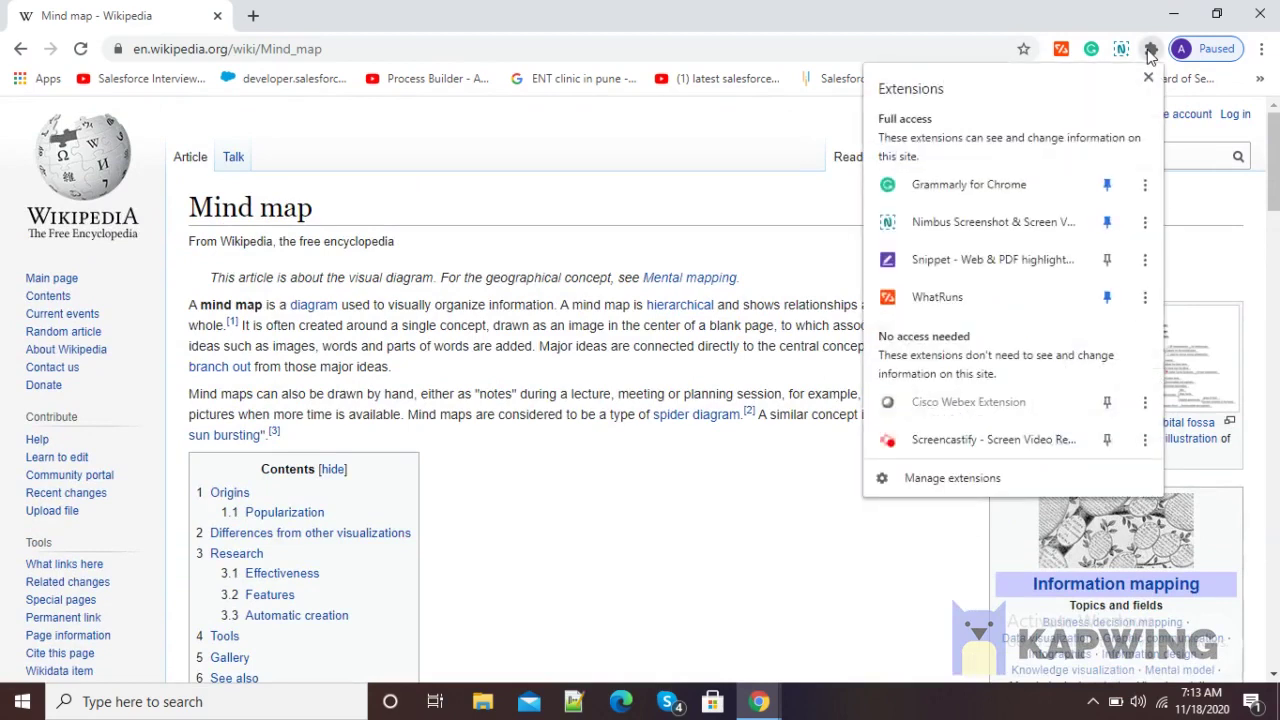
pyautogui.click(964, 260)
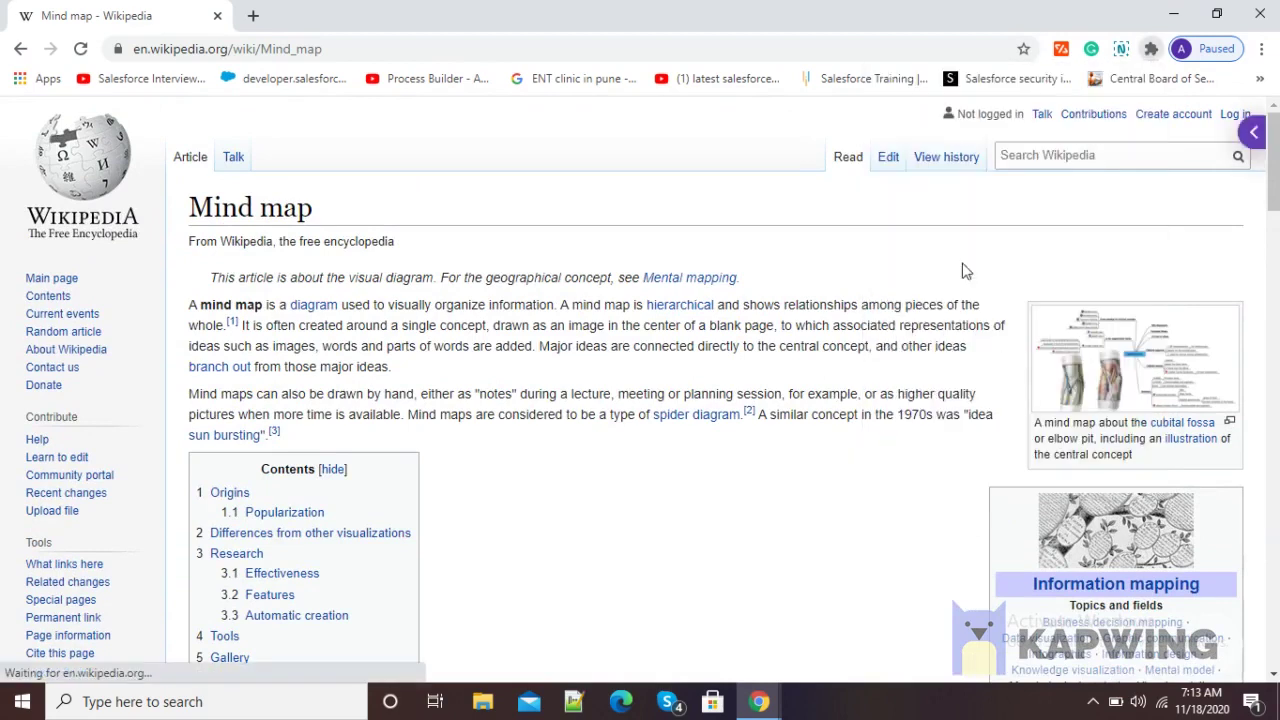
pyautogui.click(1253, 136)
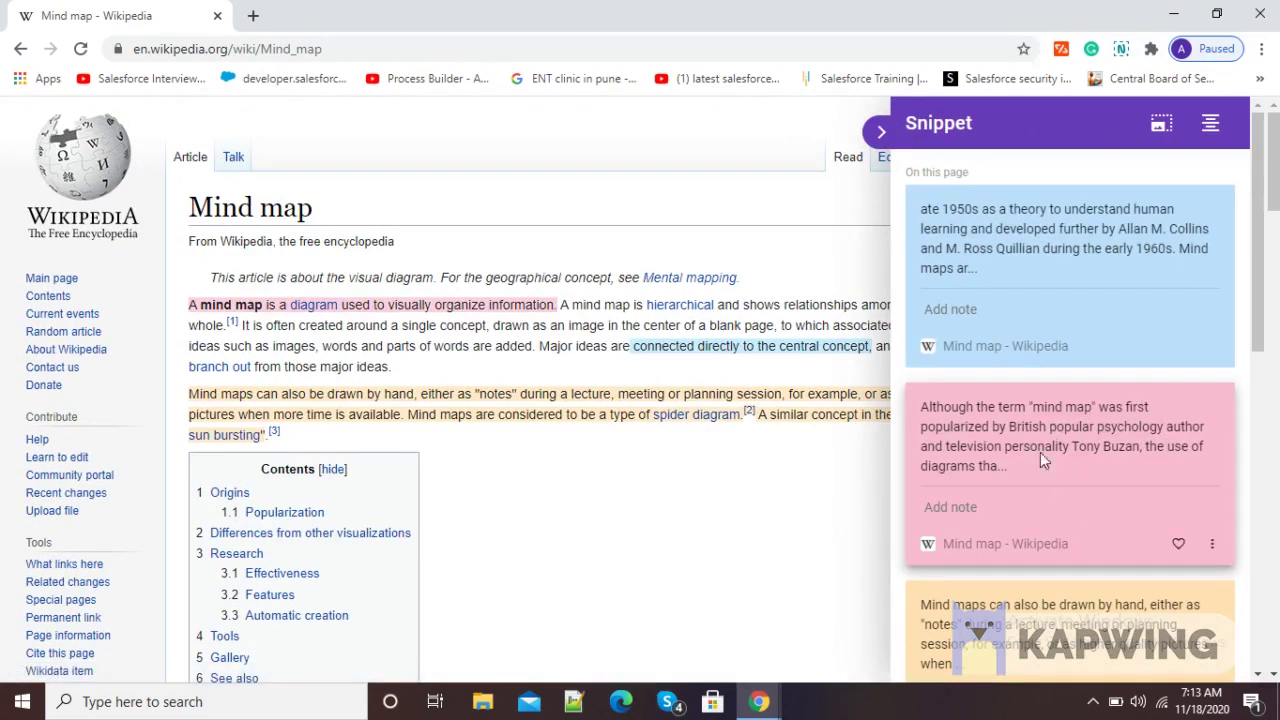
pyautogui.scroll(-5, 987, 454)
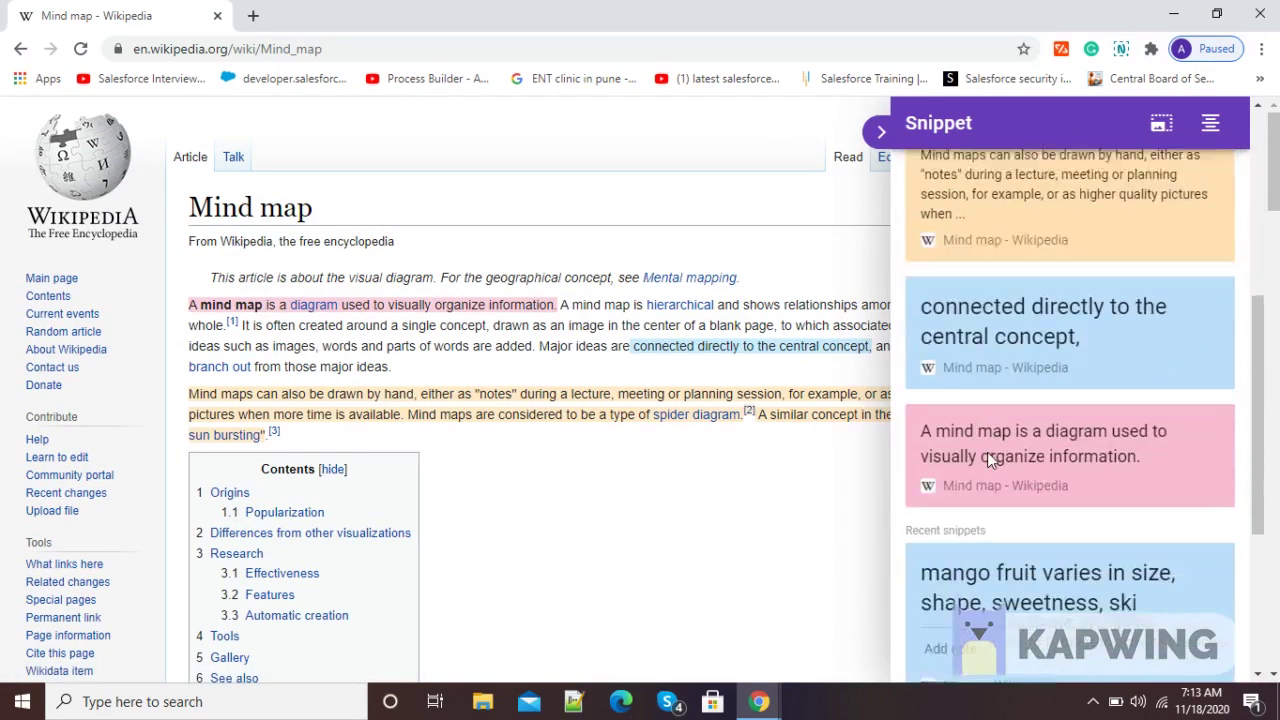
pyautogui.click(874, 130)
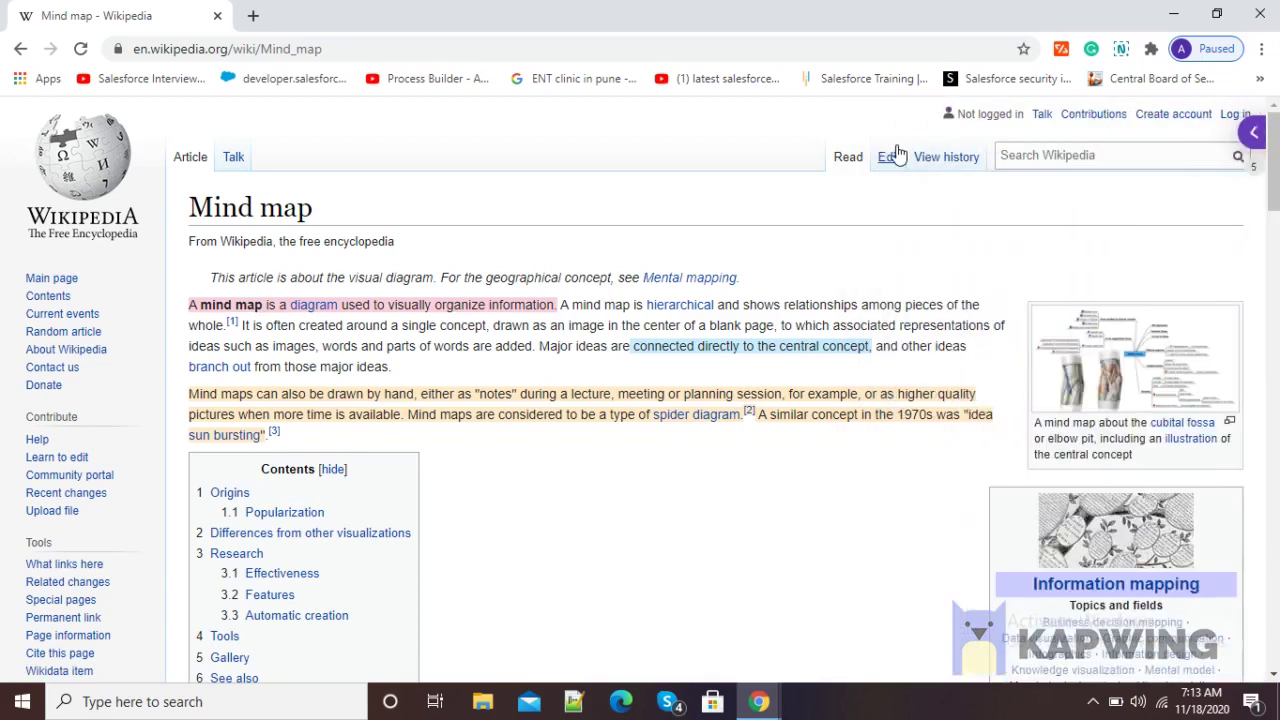
pyautogui.click(1151, 49)
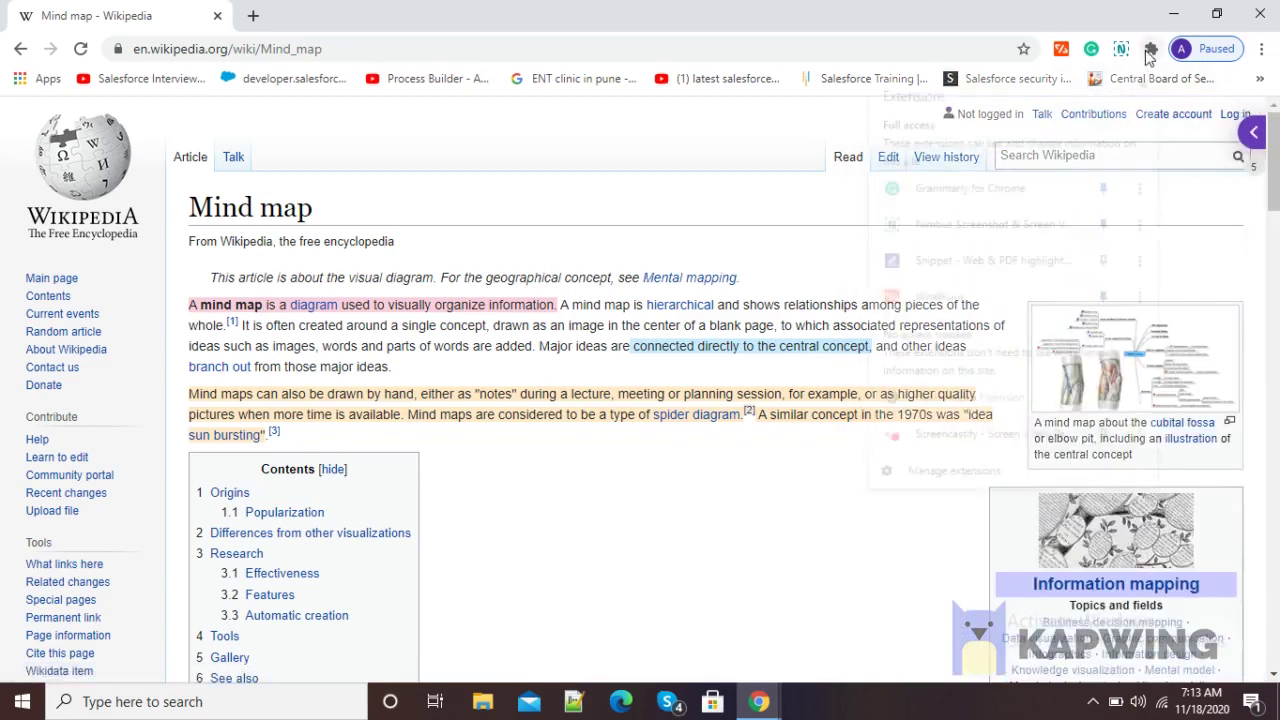
pyautogui.click(960, 260)
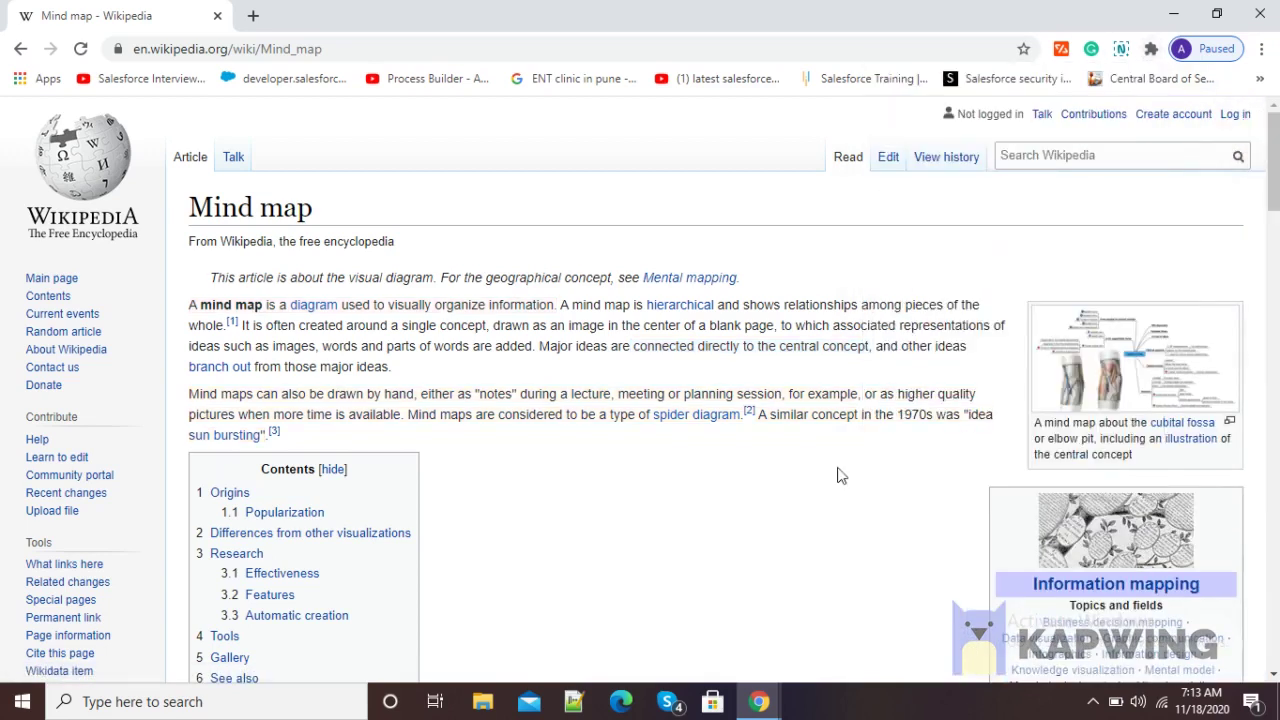